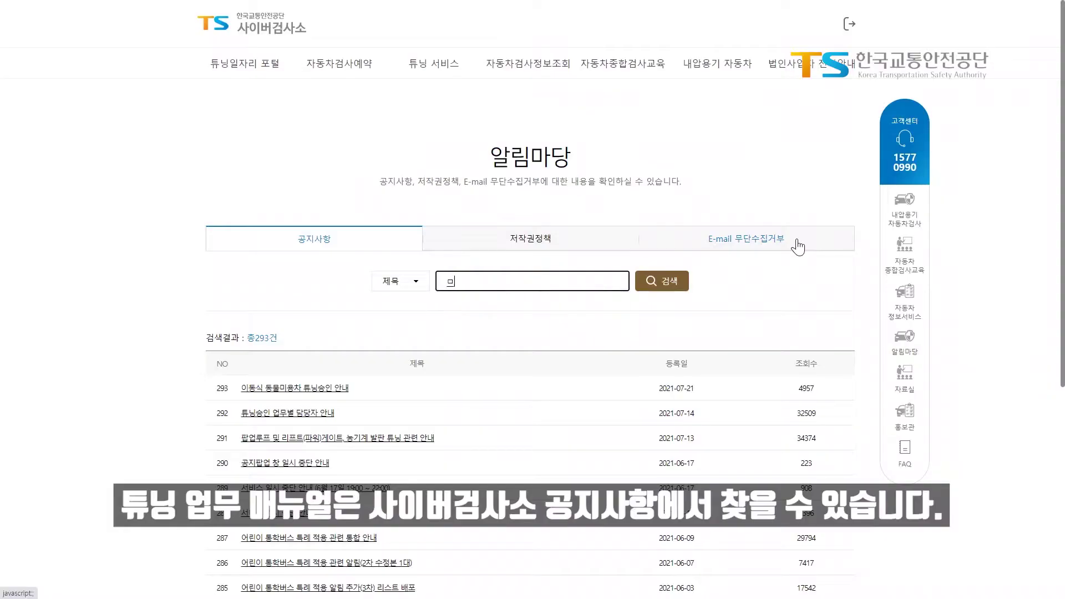
Search the 공지사항 board for notices whose titles contain 매뉴얼
{"action": "type", "text": "매뉴얼"}
{"action": "key", "text": "Return"}
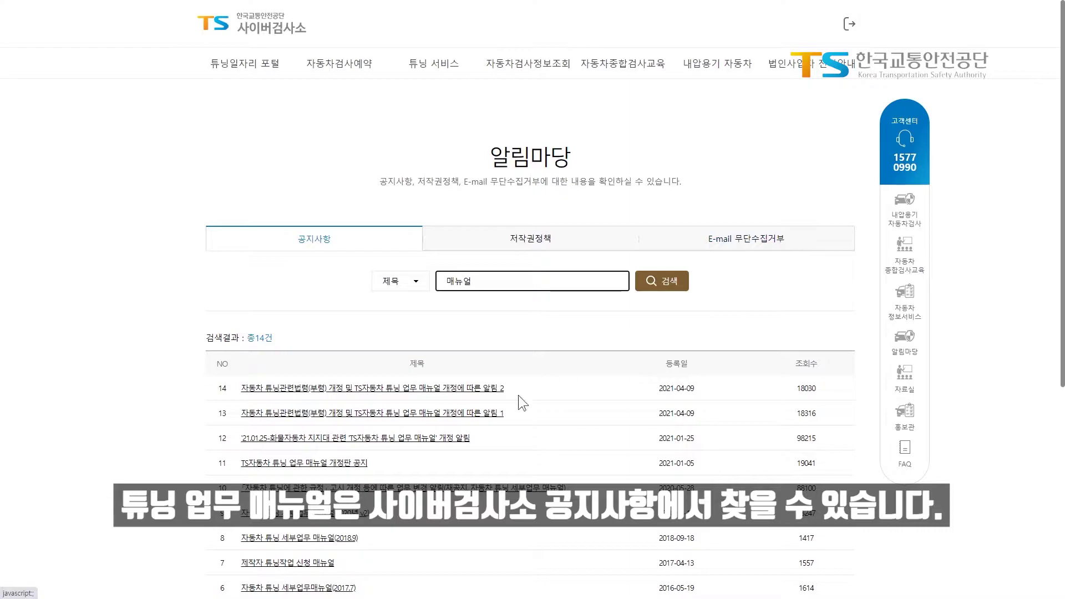
Read the 튜닝 업무 매뉴얼 개정 notice, then return to the 사이버검사소 home page
{"action": "left_click", "coordinate": [467, 414]}
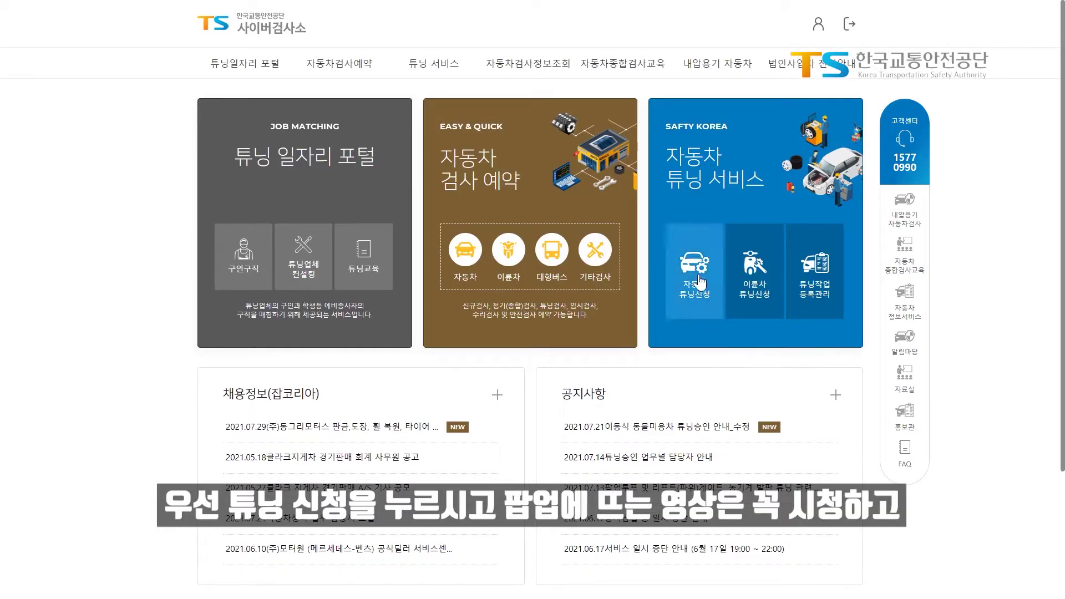
Start a 자동차 튜닝신청 and look up the vehicle by its plate number and the owner's resident registration number
{"action": "left_click", "coordinate": [727, 353]}
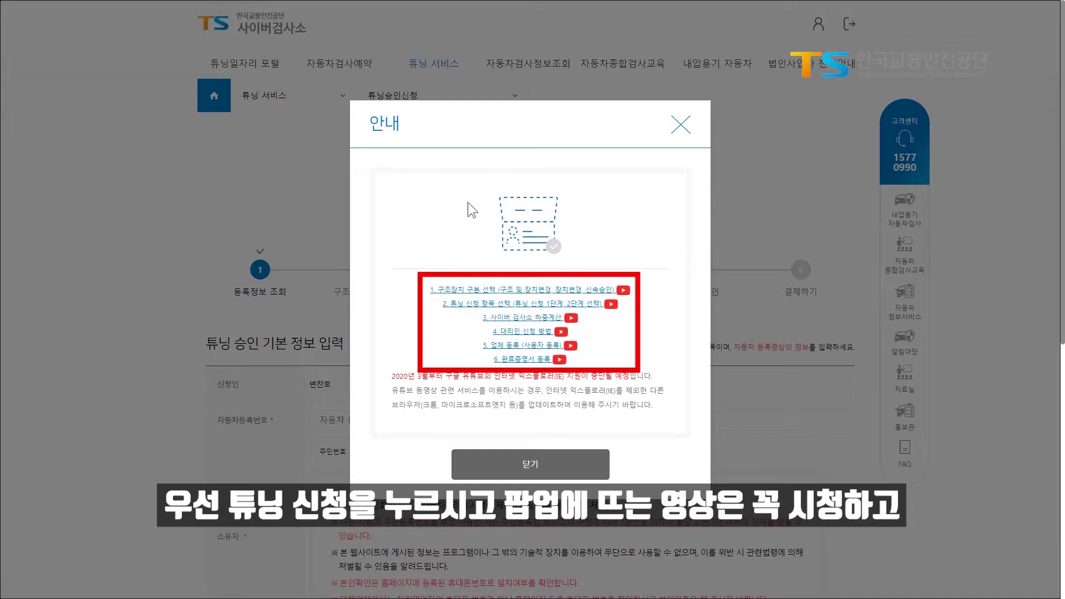
{"action": "left_click", "coordinate": [584, 460]}
{"action": "left_click", "coordinate": [474, 419]}
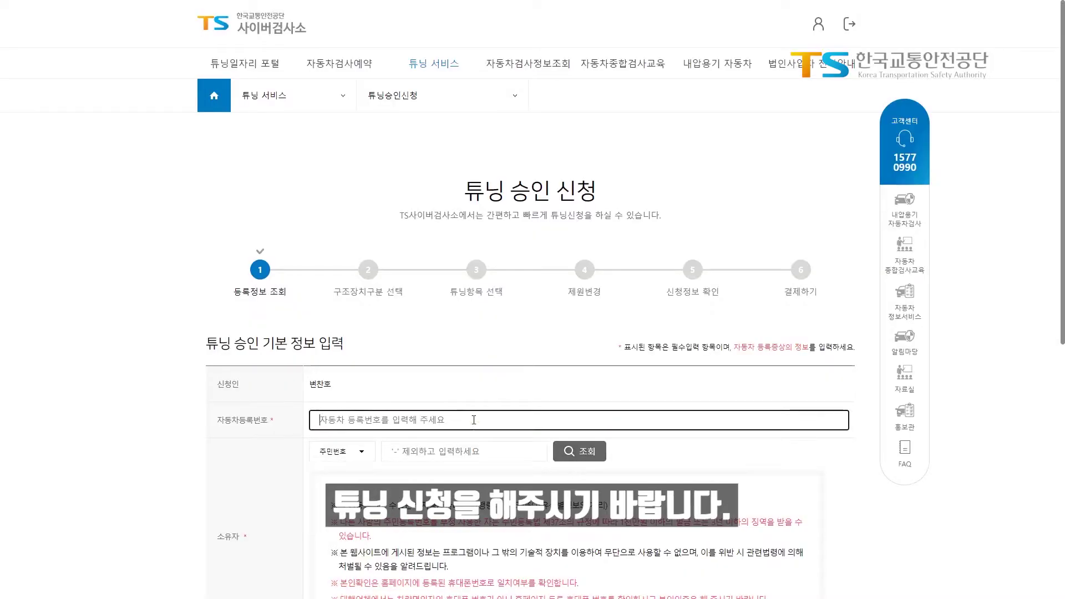
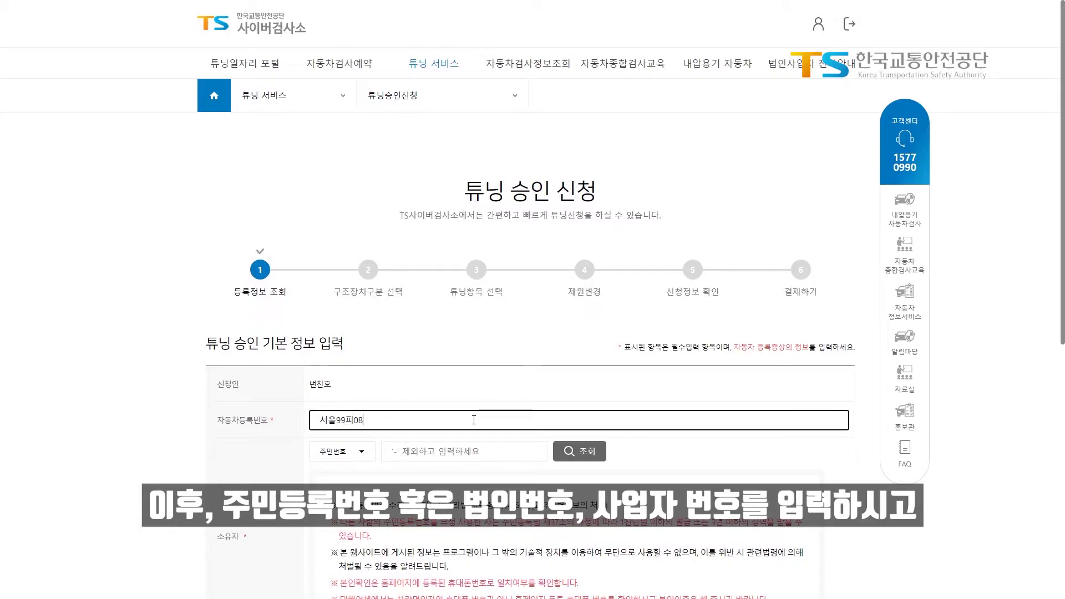
{"action": "key", "text": "Tab"}
{"action": "key", "text": "Tab"}
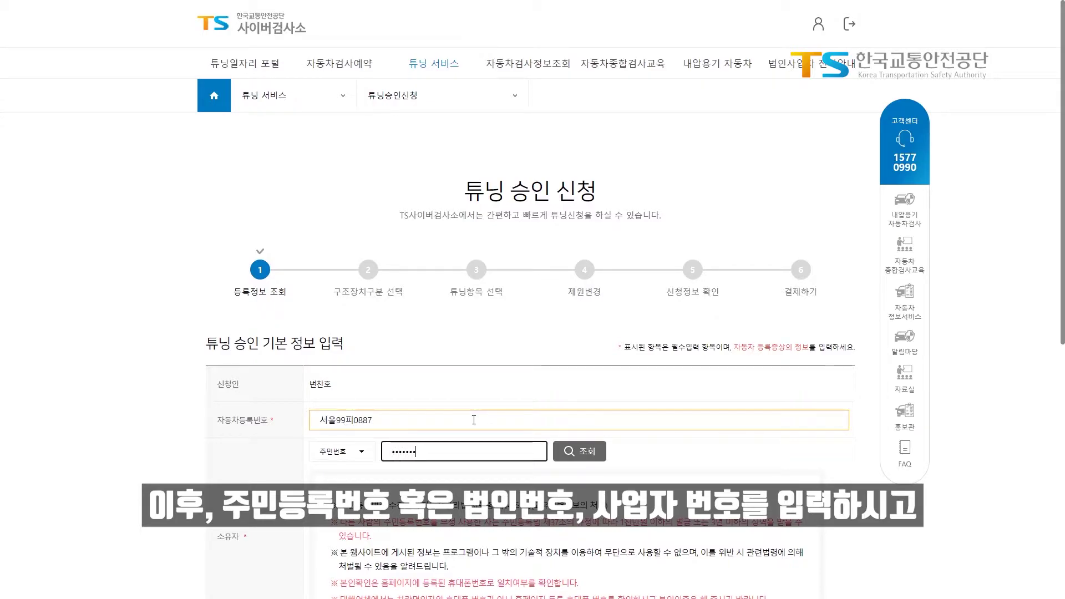
{"action": "left_click", "coordinate": [591, 454]}
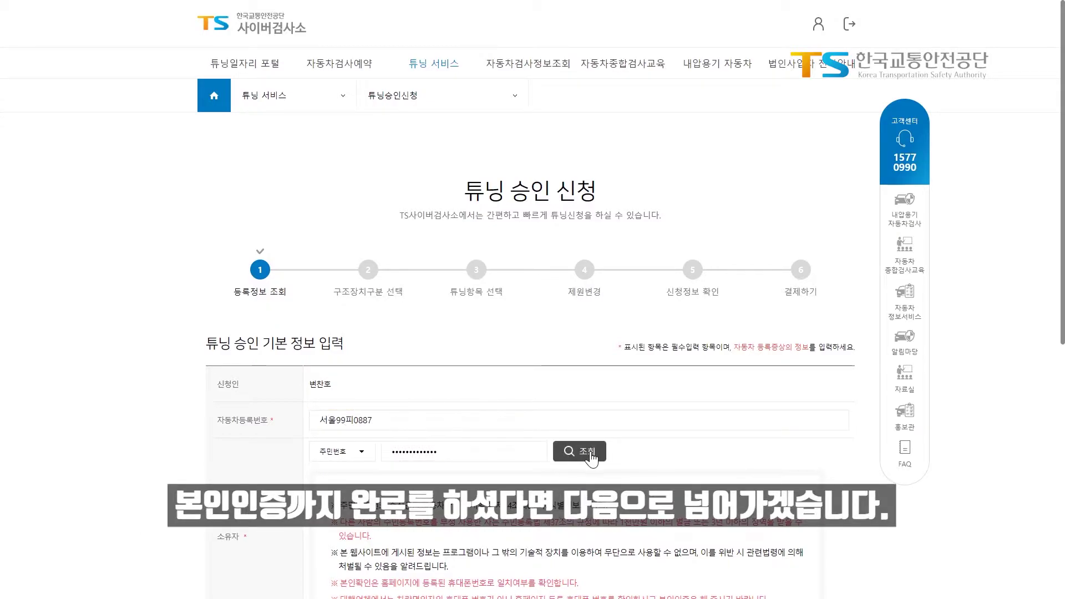
Choose 구조 및 장치변경 as the tuning application type
{"action": "scroll", "coordinate": [815, 461], "scroll_direction": "down", "scroll_amount": 7}
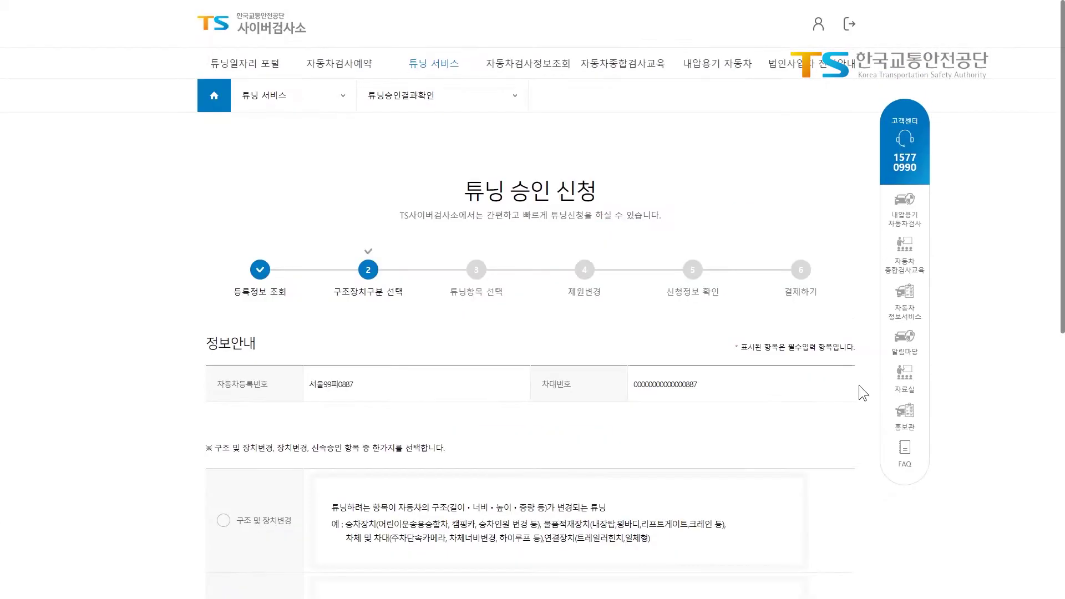
{"action": "scroll", "coordinate": [859, 385], "scroll_direction": "down", "scroll_amount": 5}
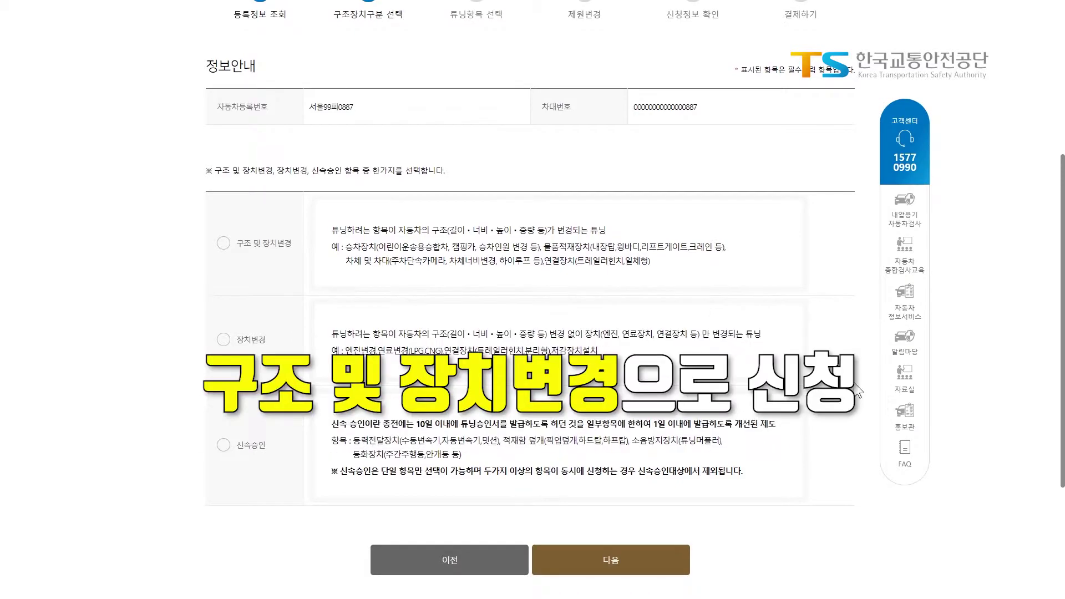
{"action": "left_click", "coordinate": [223, 243]}
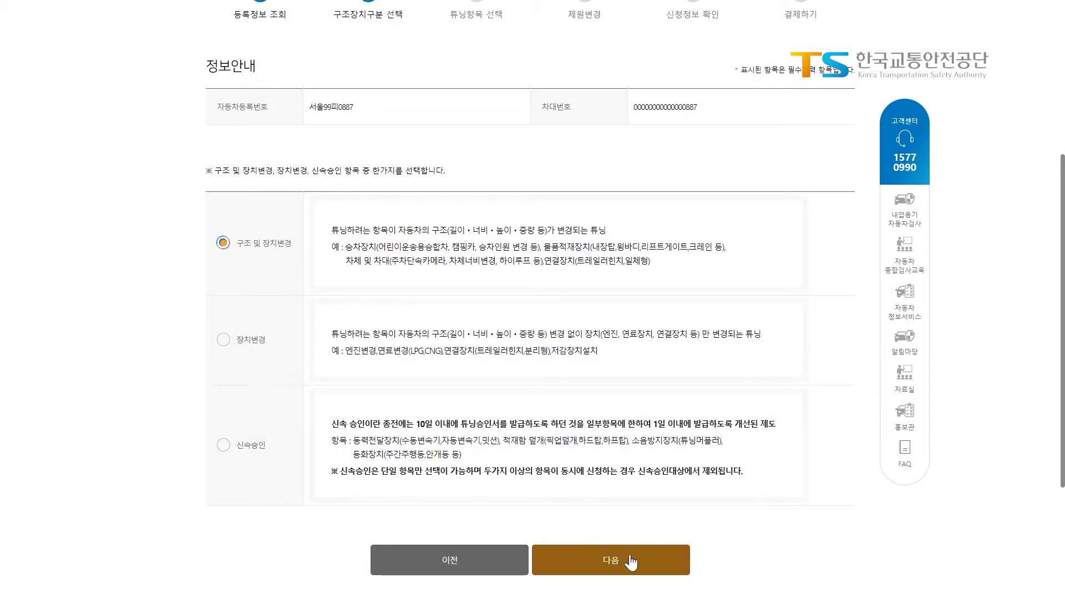
{"action": "left_click", "coordinate": [631, 562]}
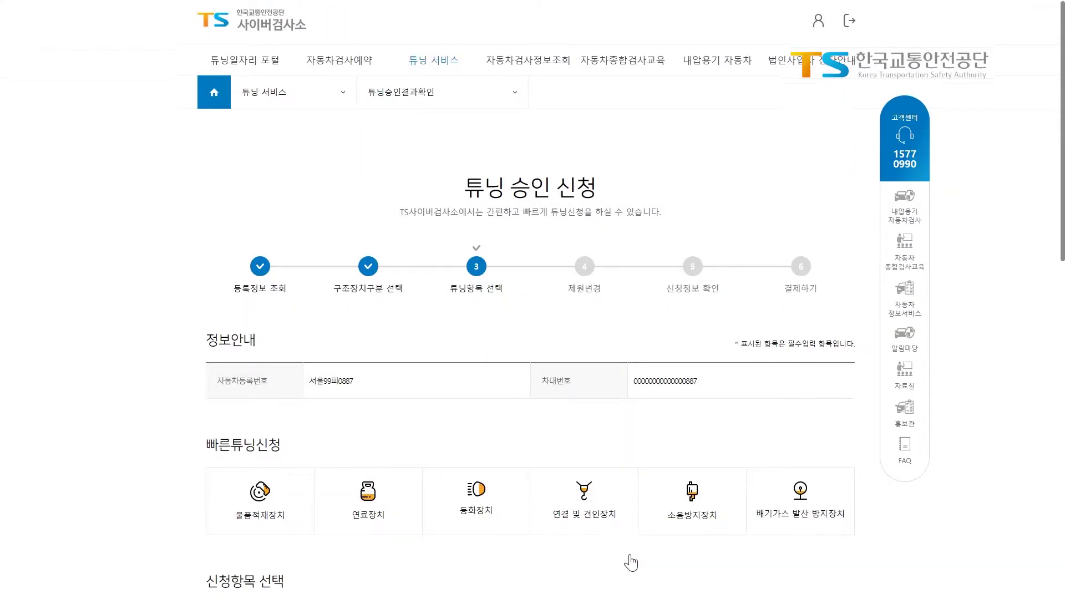
Select 물품적재장치 > 내장탑 as the tuning item and advance to 제원변경
{"action": "scroll", "coordinate": [631, 561], "scroll_direction": "down", "scroll_amount": 6}
{"action": "scroll", "coordinate": [631, 562], "scroll_direction": "down", "scroll_amount": 1}
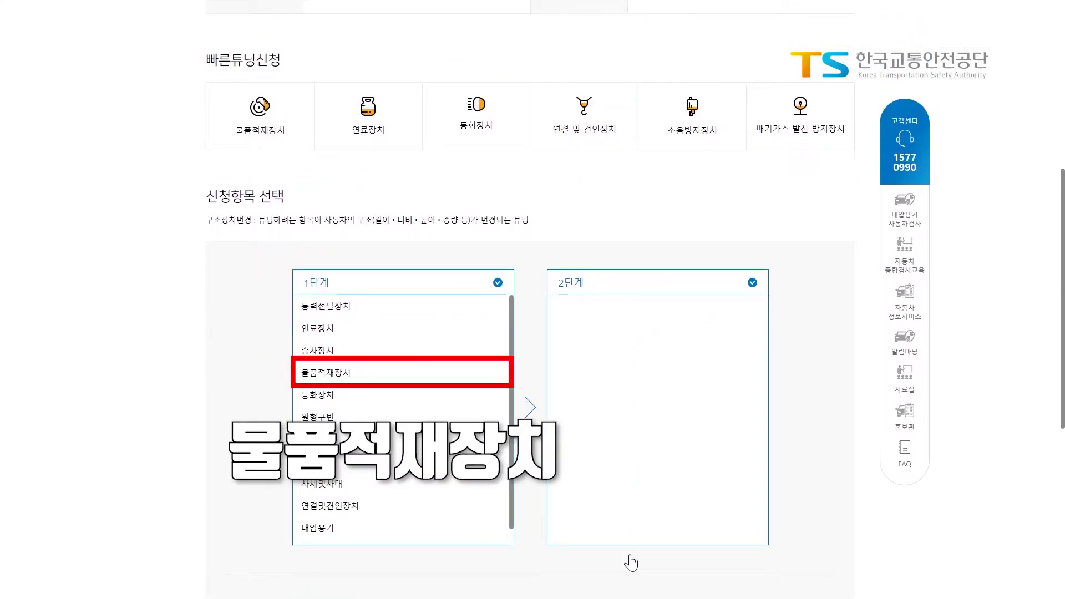
{"action": "left_click", "coordinate": [344, 373]}
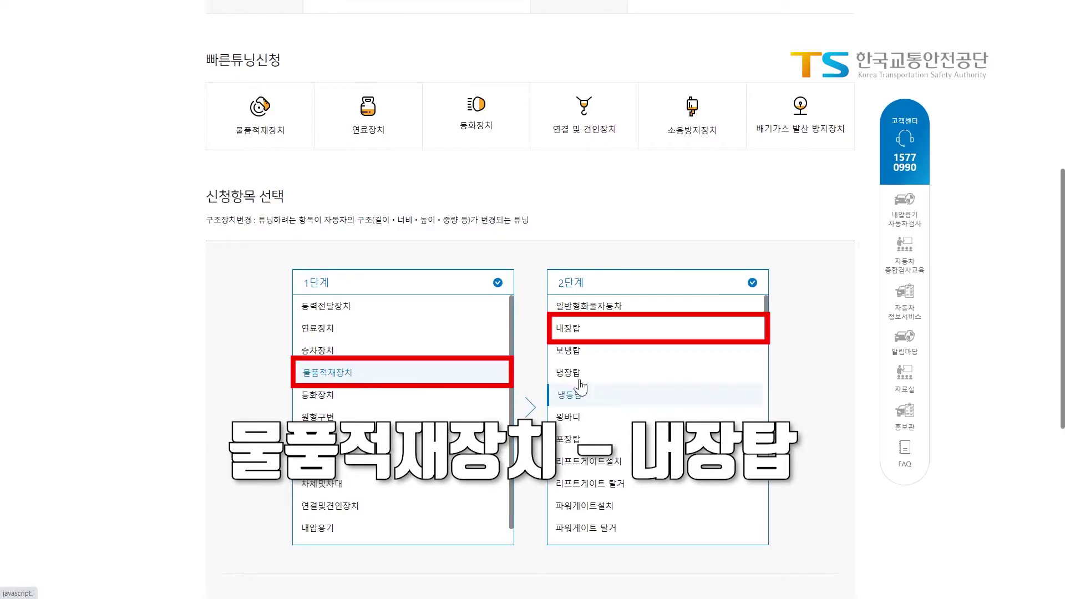
{"action": "left_click", "coordinate": [610, 332]}
{"action": "scroll", "coordinate": [825, 413], "scroll_direction": "down", "scroll_amount": 4}
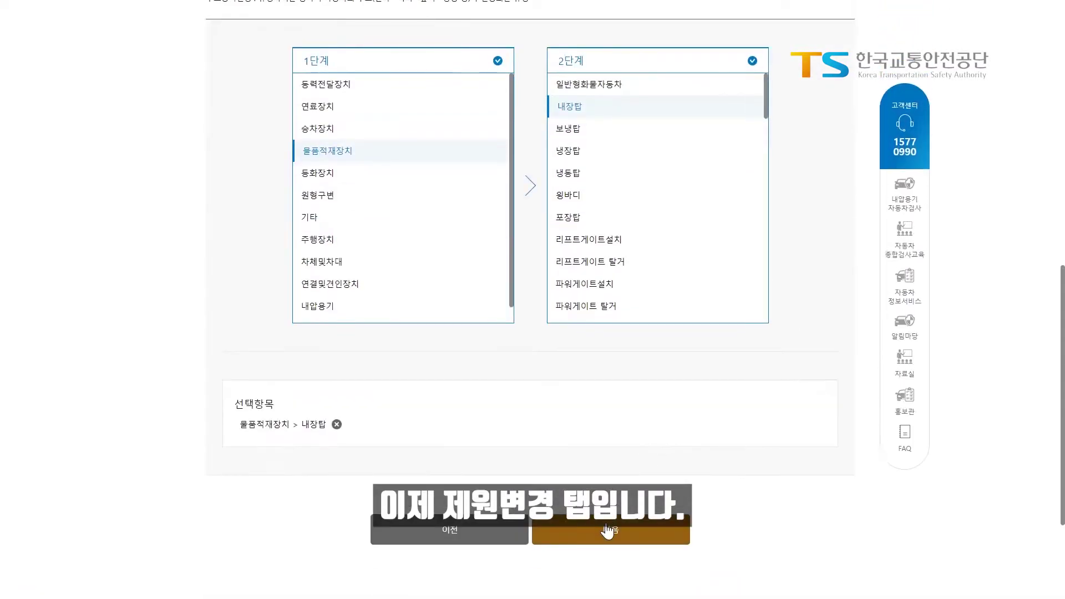
{"action": "left_click", "coordinate": [607, 530]}
Open the 하중계산 form full screen to see the four same-class comparison vehicles
{"action": "scroll", "coordinate": [606, 522], "scroll_direction": "down", "scroll_amount": 4}
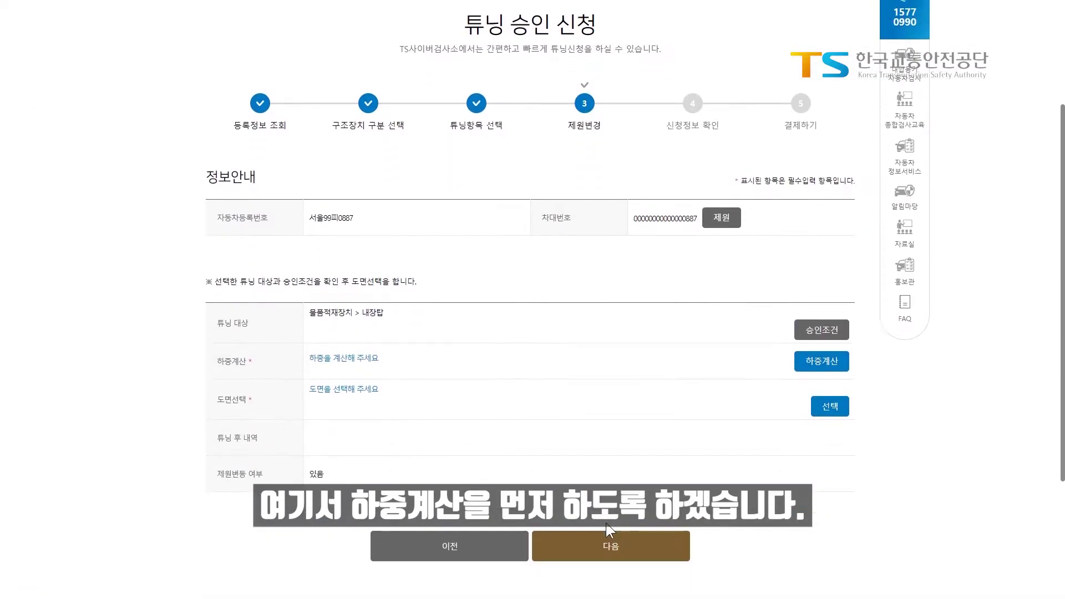
{"action": "left_click", "coordinate": [821, 362]}
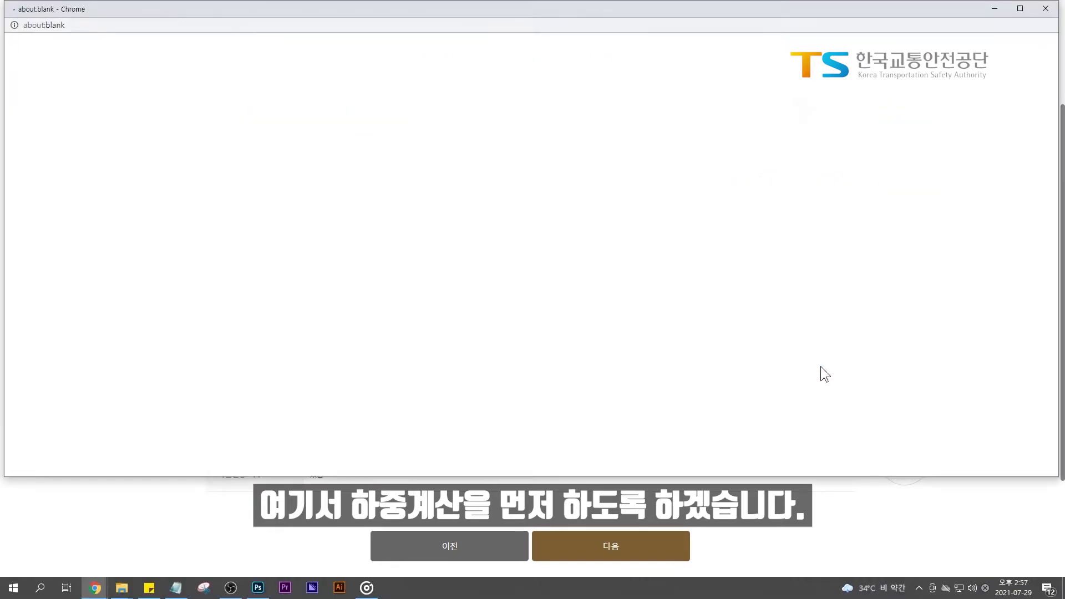
{"action": "key", "text": "F11"}
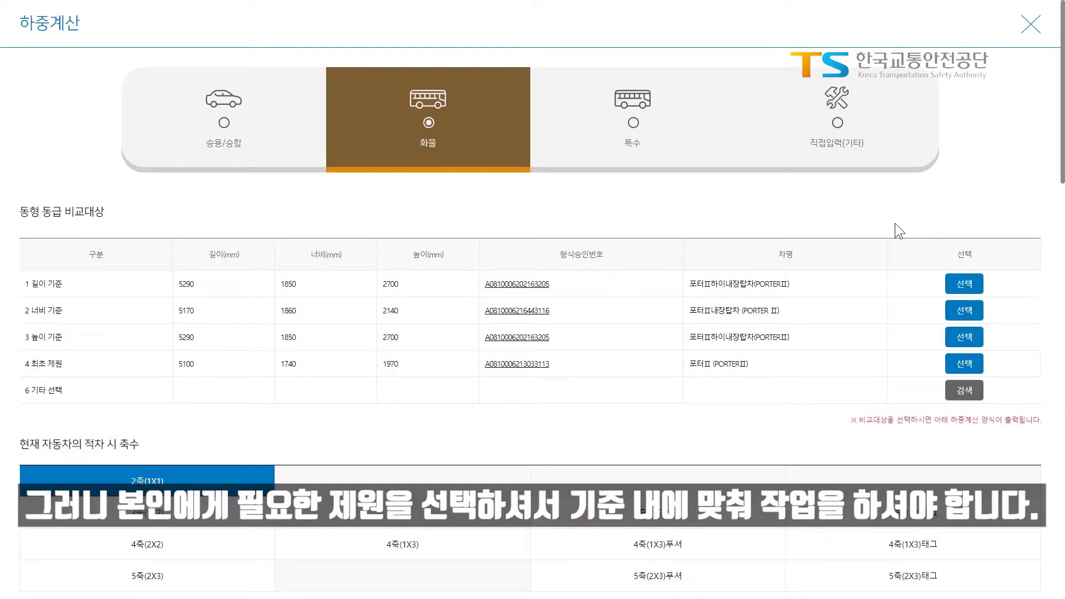
Select the 1 길이 기준 comparison vehicle to fill in the before-change axle loads
{"action": "left_click", "coordinate": [964, 284]}
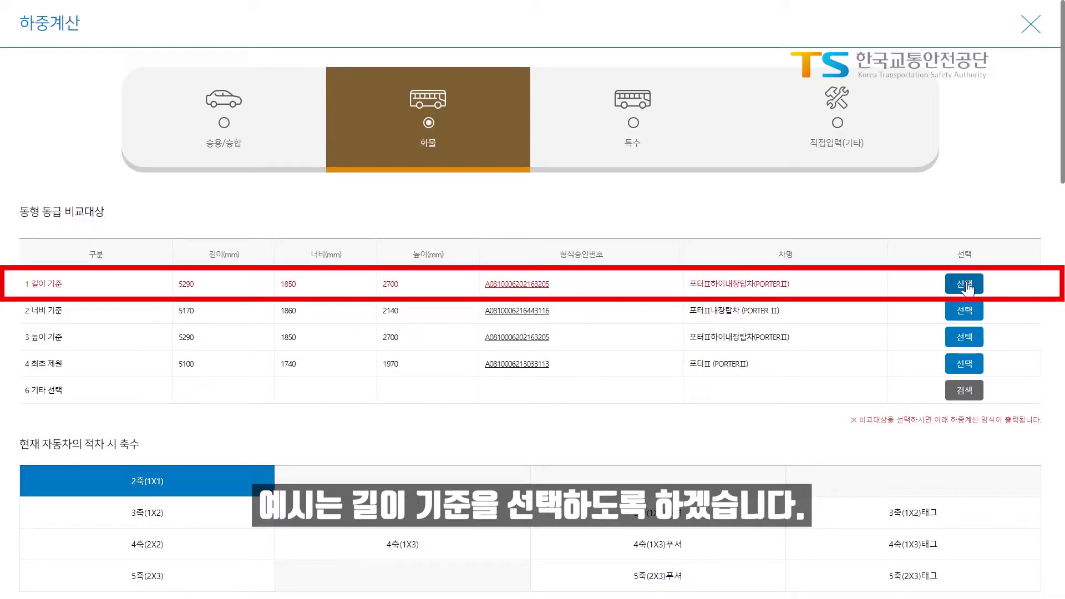
{"action": "scroll", "coordinate": [890, 287], "scroll_direction": "down", "scroll_amount": 5}
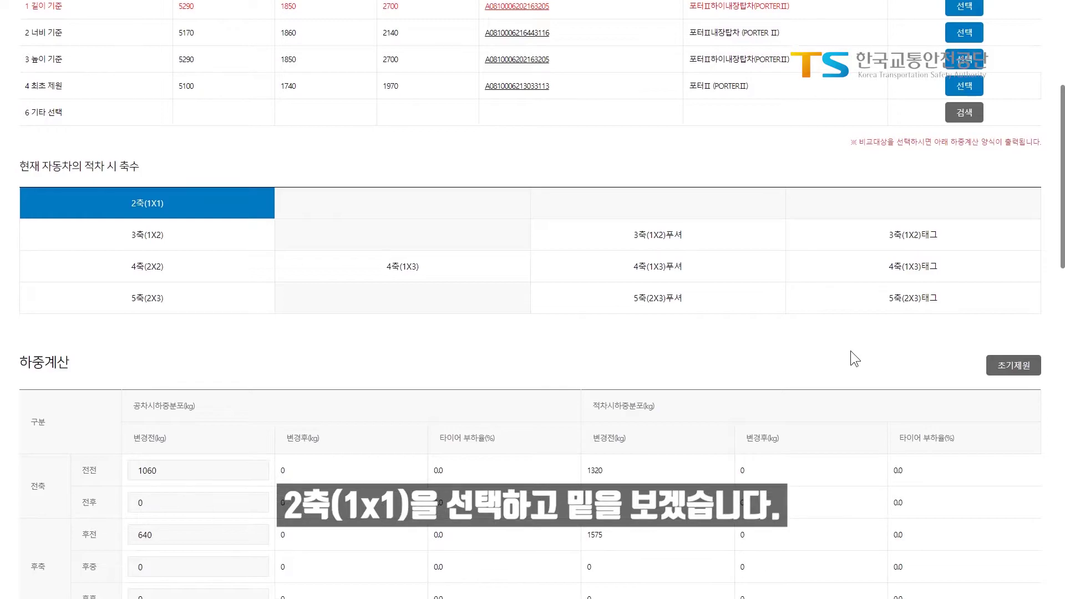
{"action": "scroll", "coordinate": [850, 351], "scroll_direction": "down", "scroll_amount": 4}
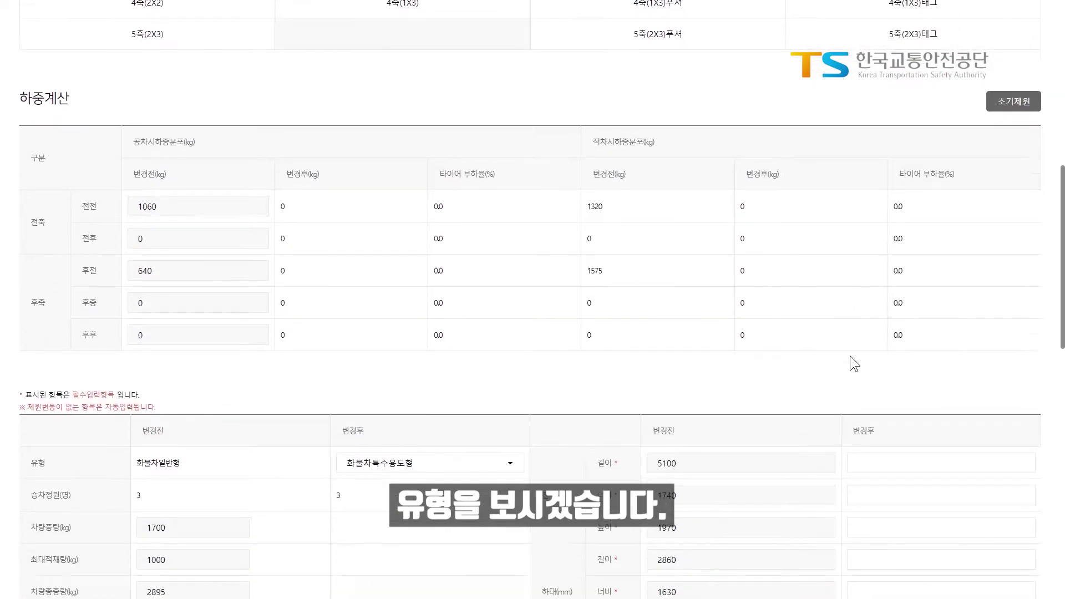
{"action": "scroll", "coordinate": [850, 355], "scroll_direction": "down", "scroll_amount": 5}
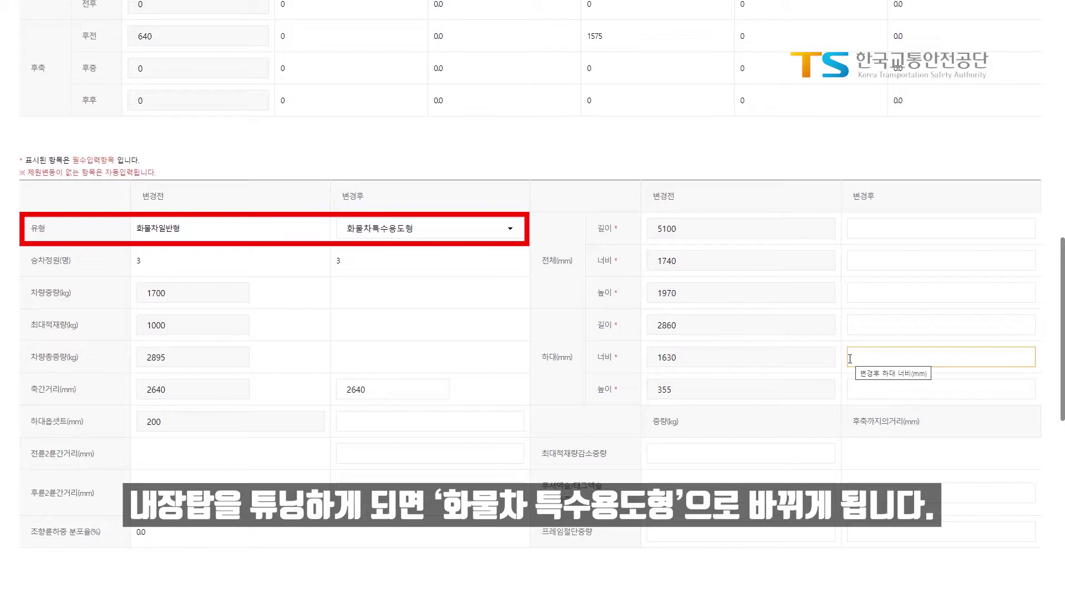
{"action": "scroll", "coordinate": [850, 359], "scroll_direction": "down", "scroll_amount": 1}
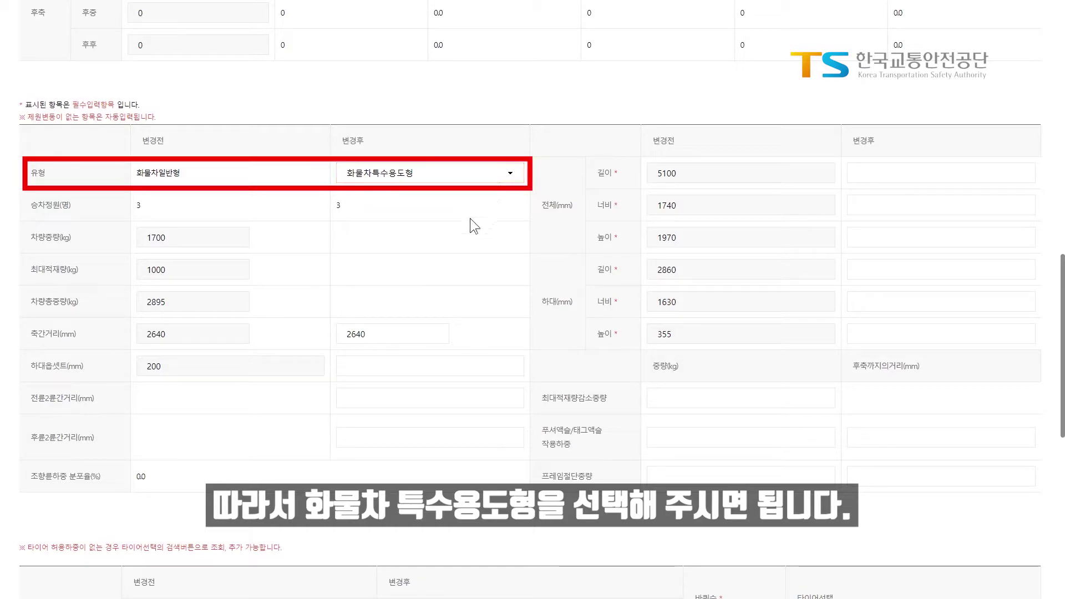
Set the after-tuning overall length, width and height to 5180, 1780 and 2150 mm
{"action": "left_click", "coordinate": [938, 172]}
{"action": "type", "text": "5180"}
{"action": "key", "text": "Tab"}
{"action": "left_click", "coordinate": [873, 202]}
{"action": "type", "text": "1780"}
{"action": "left_click", "coordinate": [875, 240]}
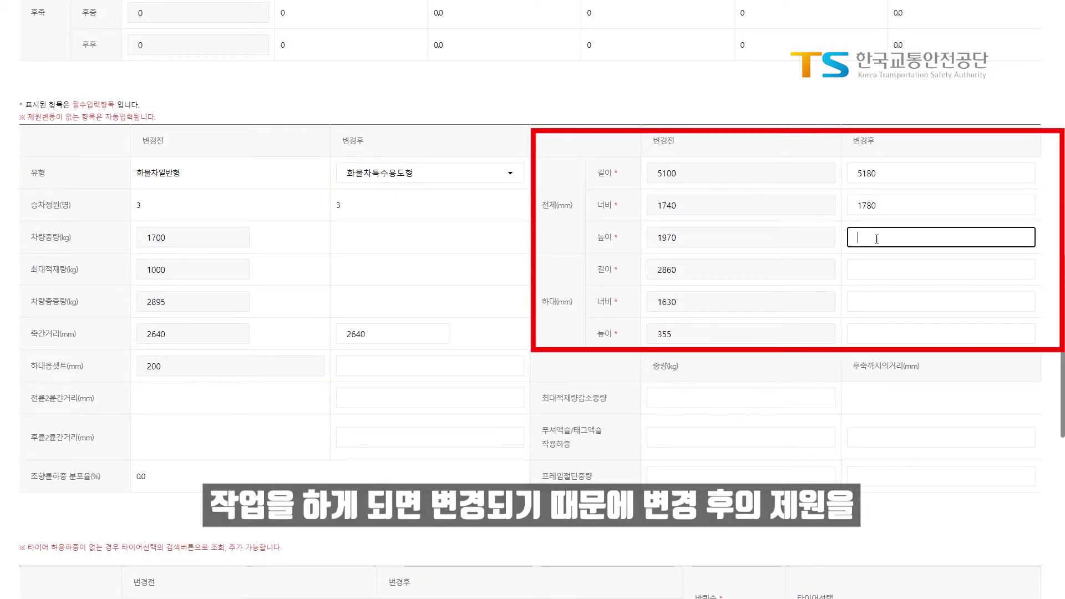
{"action": "type", "text": "2150"}
Set the cargo bed to 2860×1670×1360 mm with a 200 mm bed offset
{"action": "left_click", "coordinate": [893, 264]}
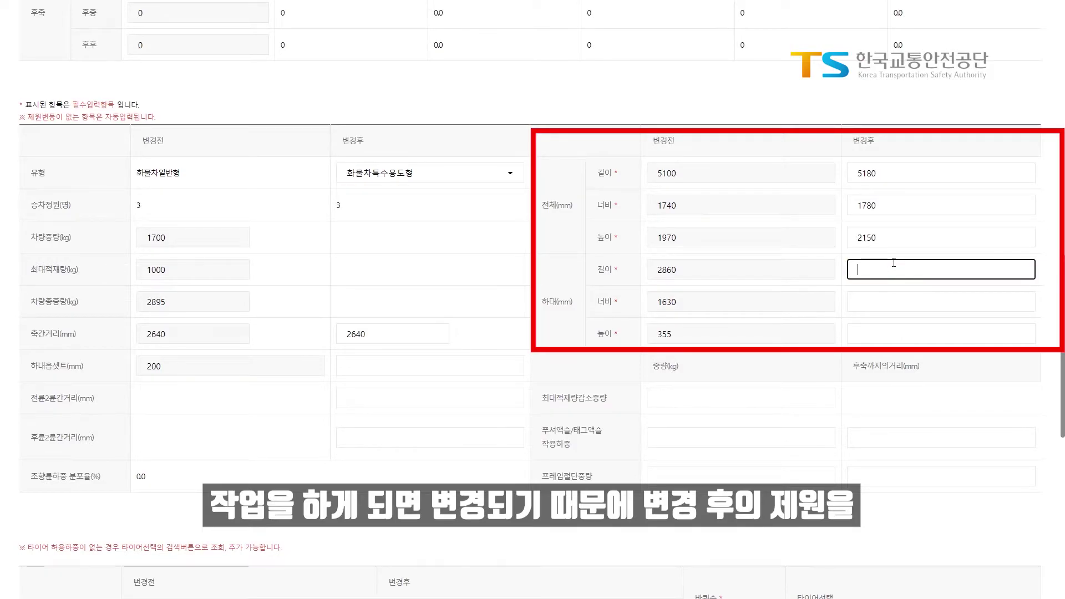
{"action": "type", "text": "2860"}
{"action": "left_click", "coordinate": [881, 304]}
{"action": "type", "text": "1670"}
{"action": "left_click", "coordinate": [912, 333]}
{"action": "type", "text": "1360"}
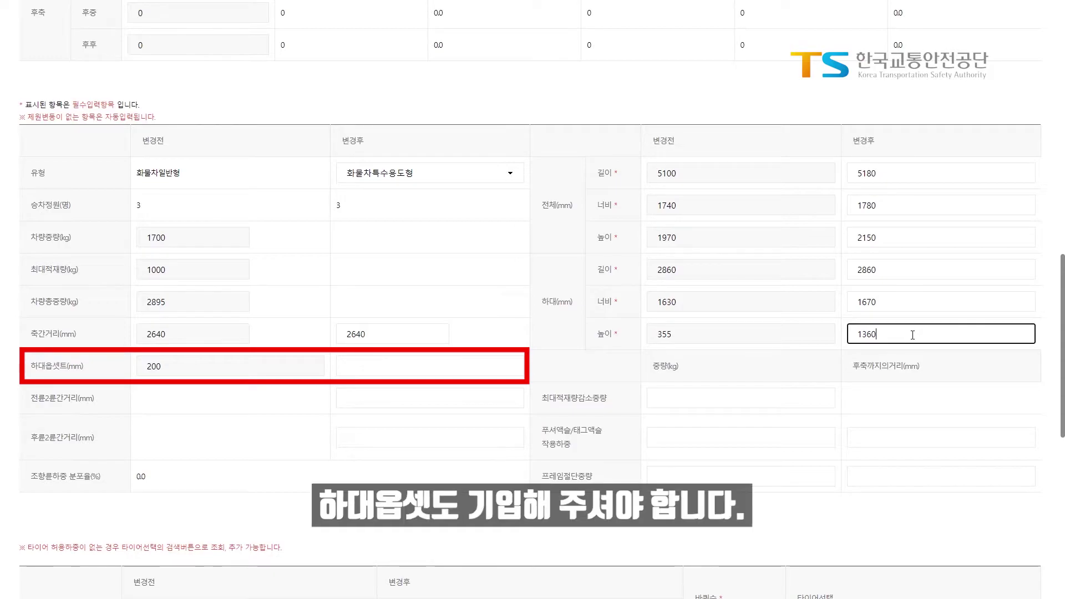
{"action": "key", "text": "Tab"}
{"action": "type", "text": "18"}
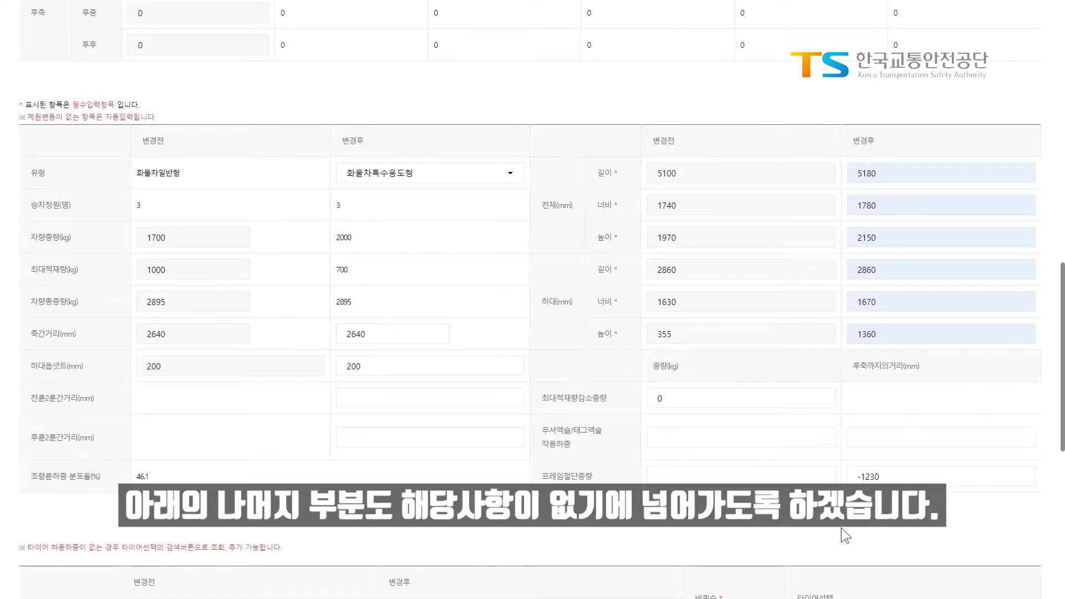
Confirm 2 front and 4 rear wheels and tick 기존제원동일 for both axles' tyres
{"action": "scroll", "coordinate": [837, 528], "scroll_direction": "down", "scroll_amount": 6}
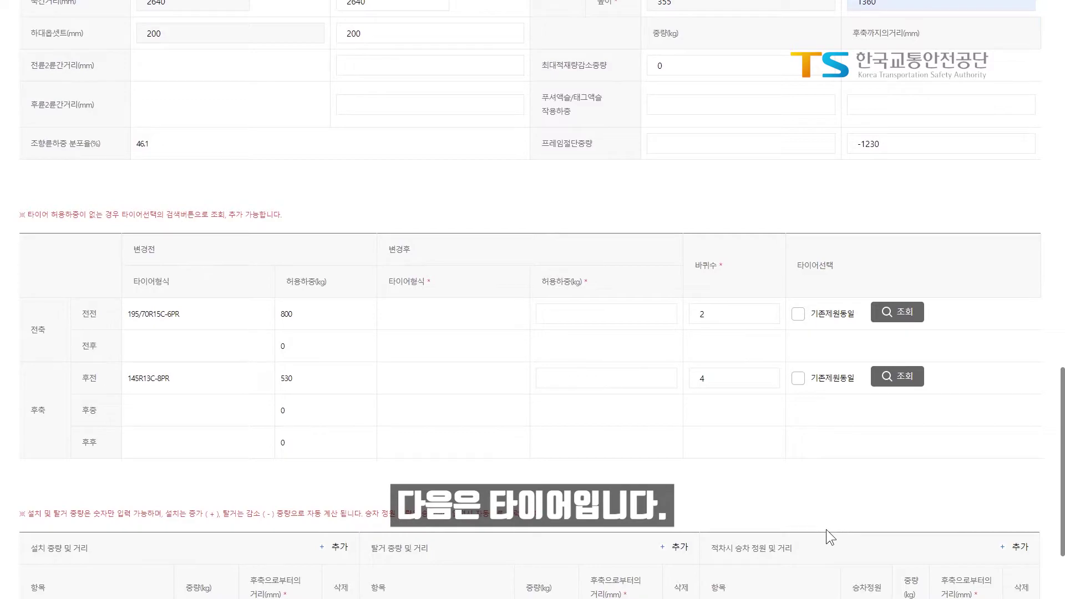
{"action": "double_click", "coordinate": [715, 317]}
{"action": "double_click", "coordinate": [721, 378]}
{"action": "left_click", "coordinate": [798, 314]}
{"action": "left_click", "coordinate": [798, 378]}
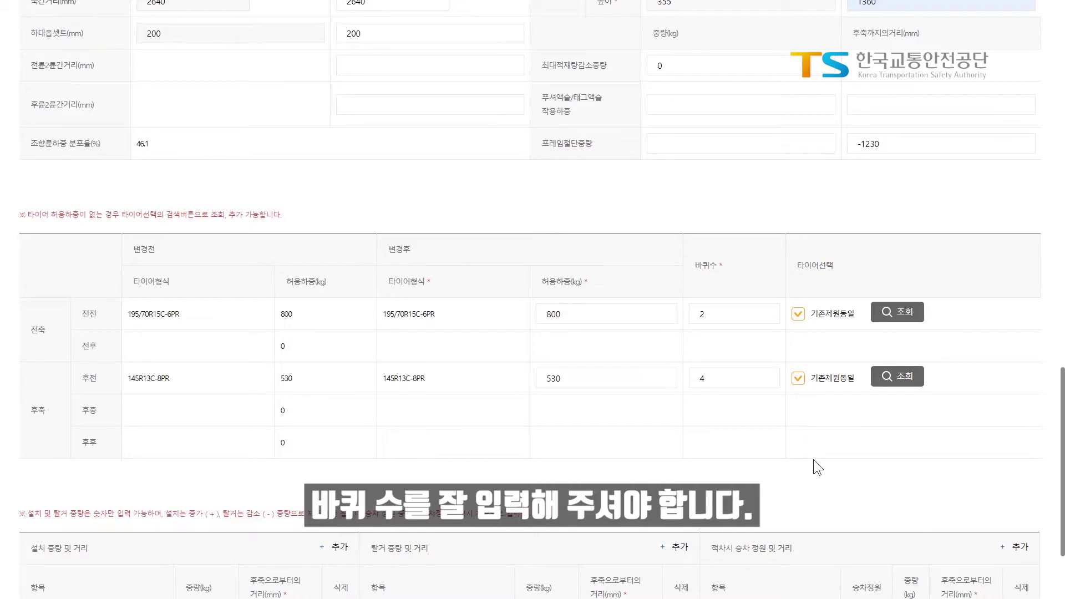
{"action": "scroll", "coordinate": [812, 460], "scroll_direction": "down", "scroll_amount": 3}
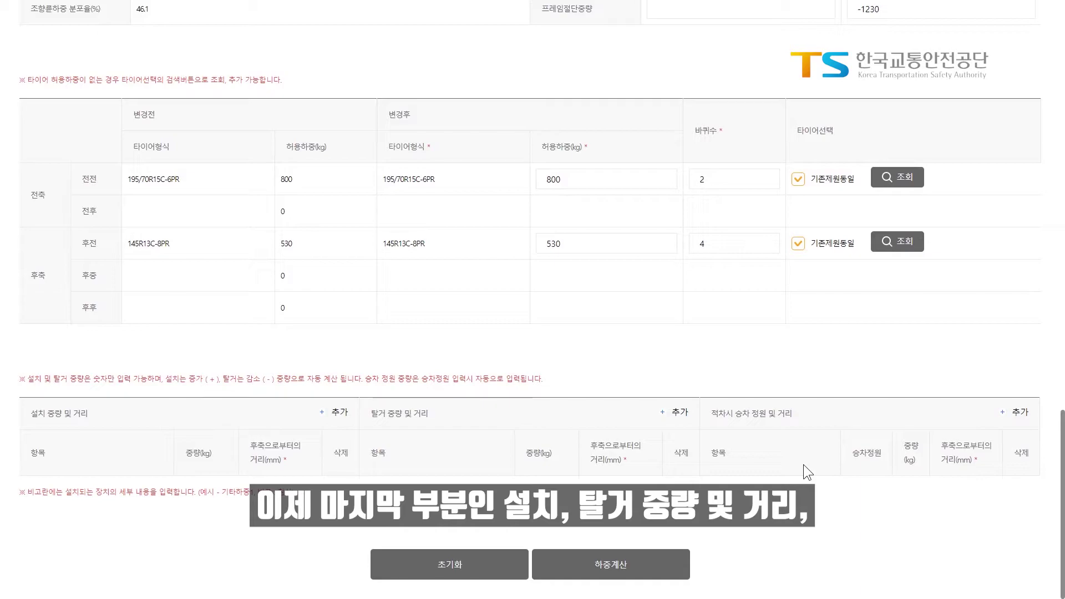
Add one installed-weight row: 탑중량(적재함중량), 300 kg, 205 mm from the rear axle
{"action": "left_click", "coordinate": [340, 412]}
{"action": "left_click", "coordinate": [339, 411]}
{"action": "scroll", "coordinate": [304, 400], "scroll_direction": "down", "scroll_amount": 2}
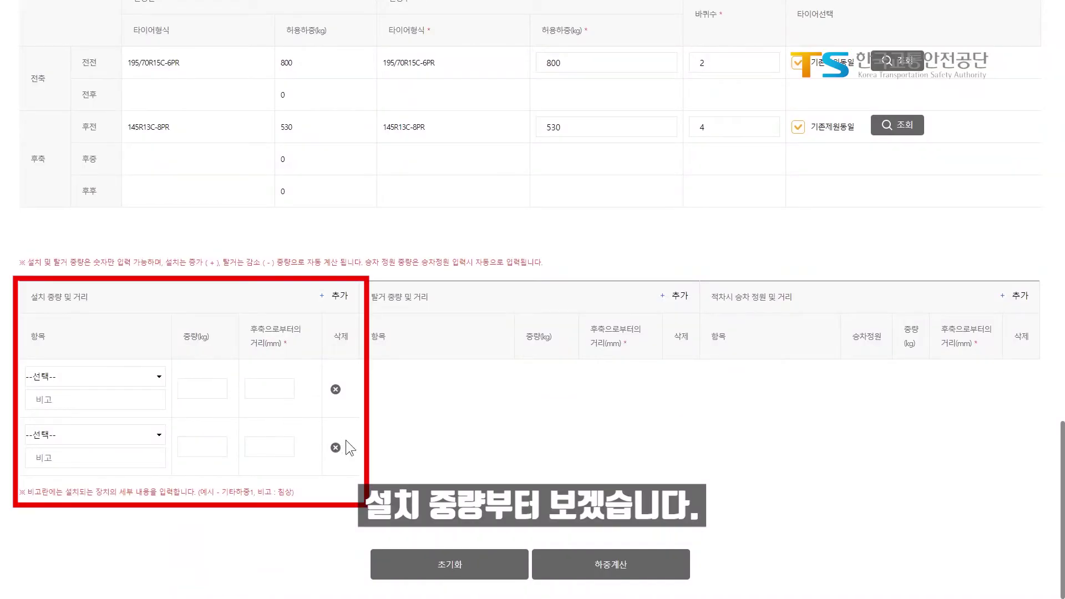
{"action": "left_click", "coordinate": [336, 448]}
{"action": "left_click", "coordinate": [128, 434]}
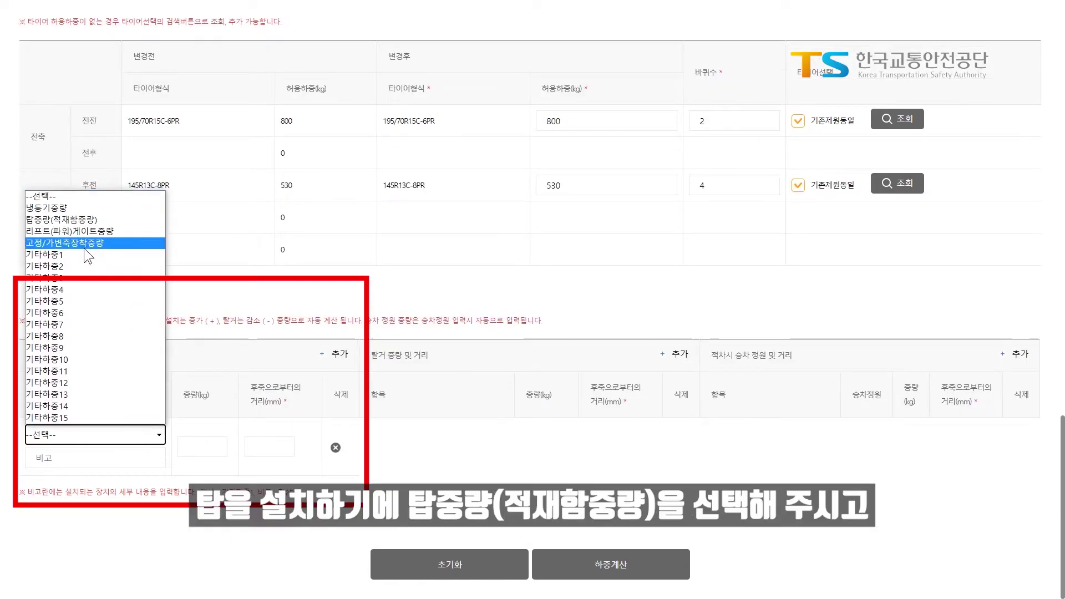
{"action": "left_click", "coordinate": [95, 227]}
{"action": "left_click", "coordinate": [212, 445]}
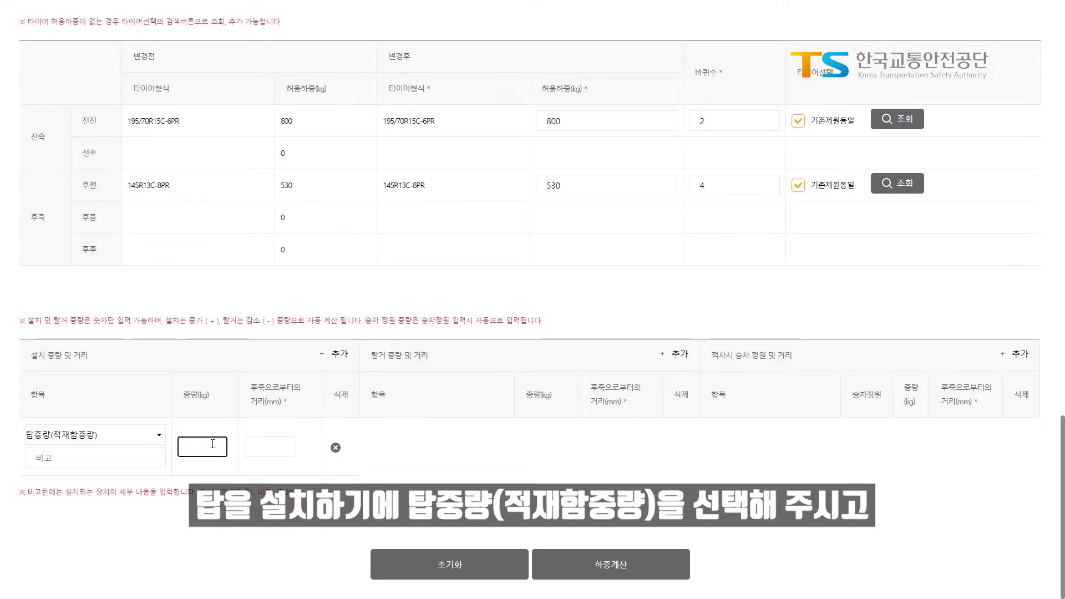
{"action": "type", "text": "300"}
{"action": "key", "text": "Tab"}
{"action": "type", "text": "205"}
{"action": "key", "text": "Tab"}
Add a passenger row for 전방 1열 with 3 occupants, 2640 mm from the rear axle
{"action": "left_click", "coordinate": [1017, 355]}
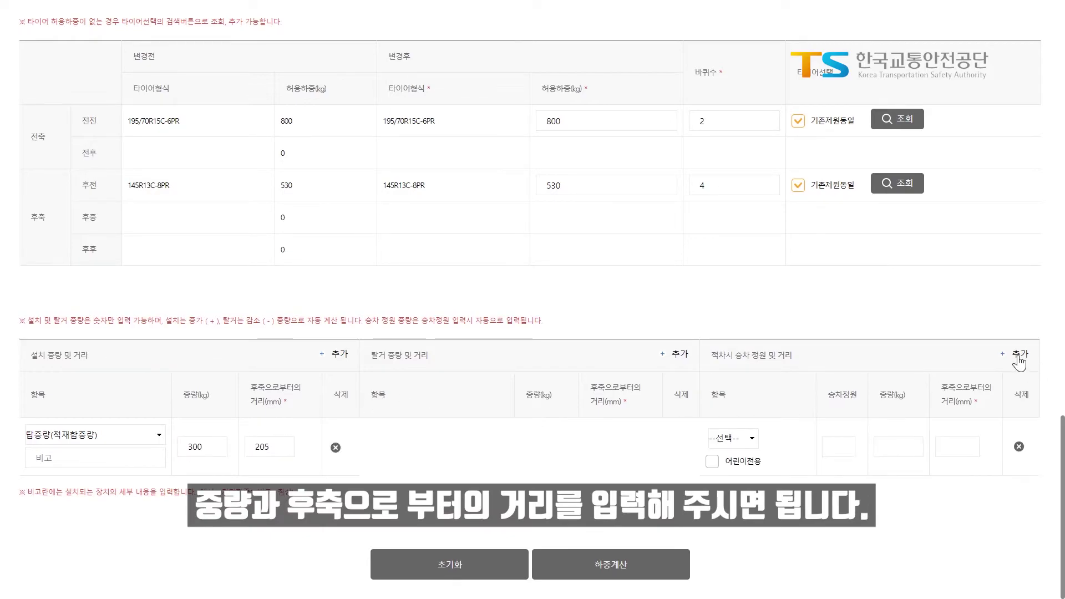
{"action": "left_click", "coordinate": [733, 438]}
{"action": "left_click", "coordinate": [731, 292]}
{"action": "left_click", "coordinate": [836, 446]}
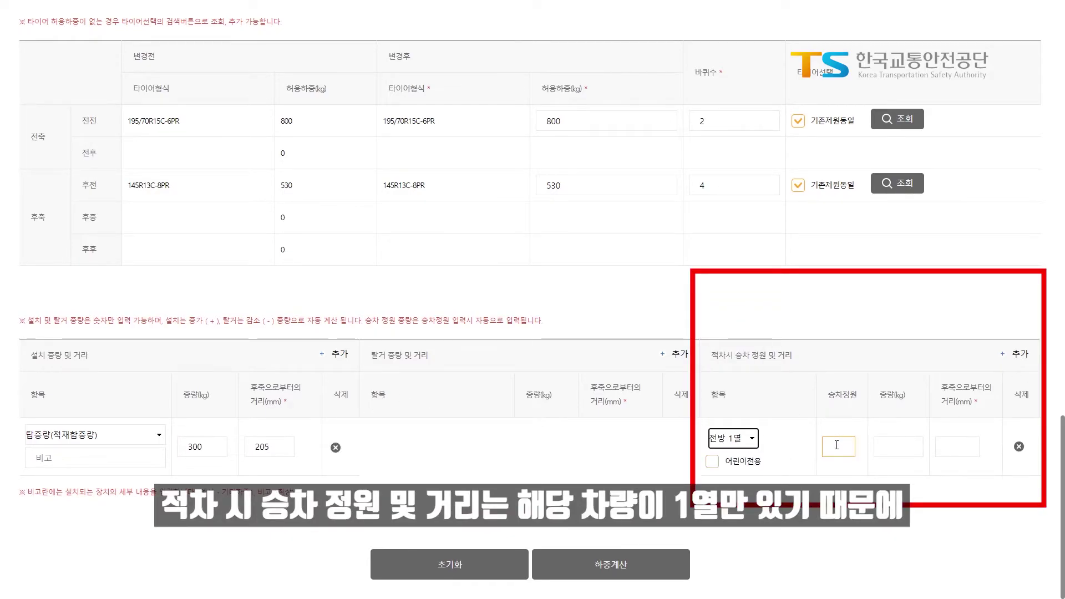
{"action": "type", "text": "3"}
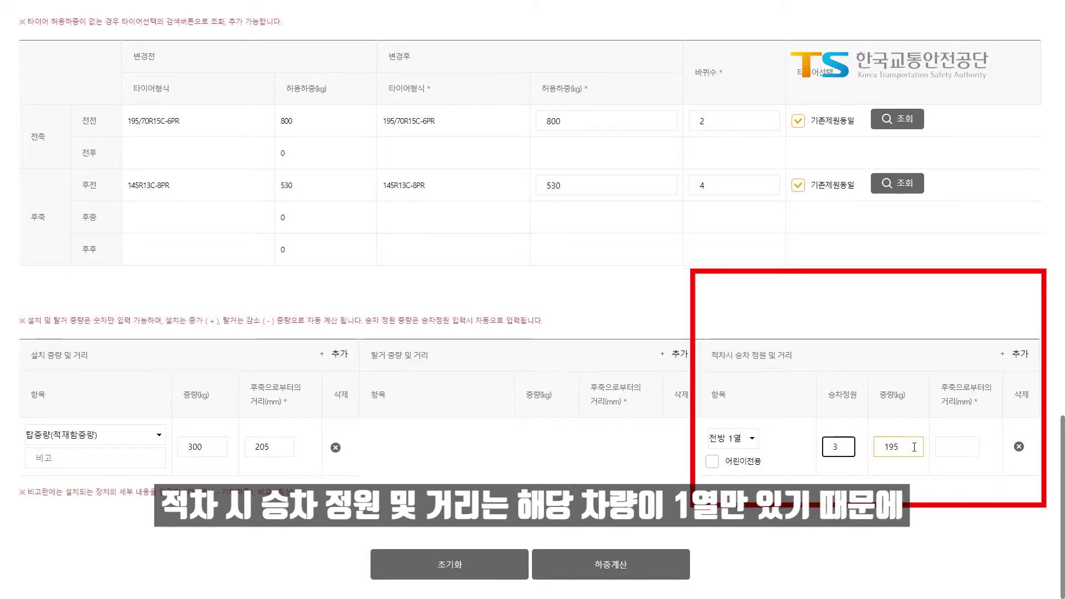
{"action": "left_click", "coordinate": [953, 446]}
{"action": "type", "text": "18"}
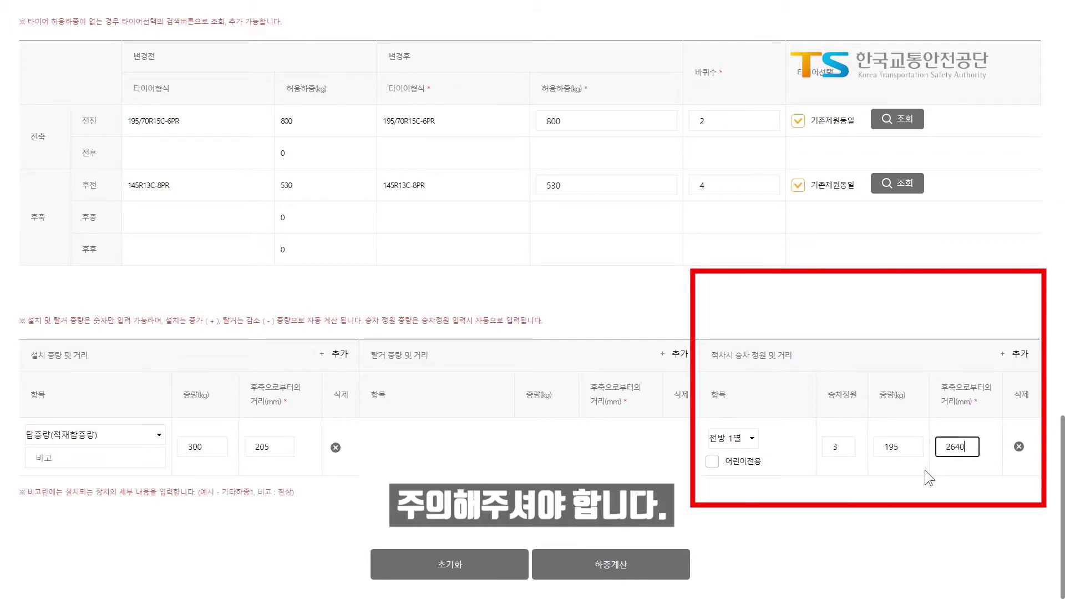
Run the load calculation and review results: tire loads under 100%, steering-axle share 46.1%
{"action": "left_click", "coordinate": [650, 570]}
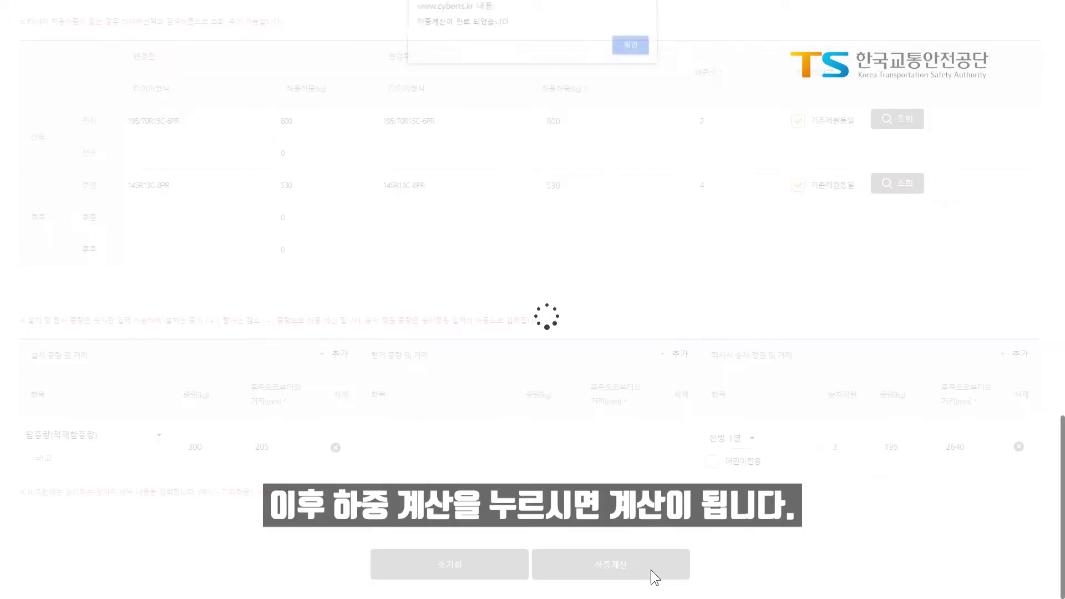
{"action": "left_click", "coordinate": [630, 49]}
{"action": "scroll", "coordinate": [598, 274], "scroll_direction": "up", "scroll_amount": 8}
{"action": "scroll", "coordinate": [598, 274], "scroll_direction": "up", "scroll_amount": 6}
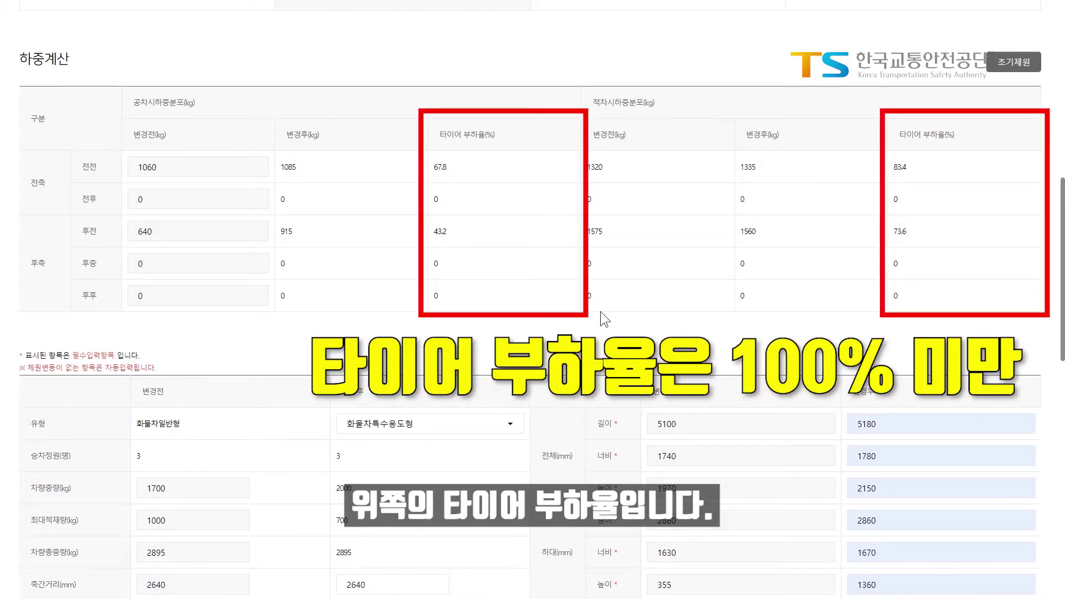
{"action": "scroll", "coordinate": [600, 311], "scroll_direction": "down", "scroll_amount": 5}
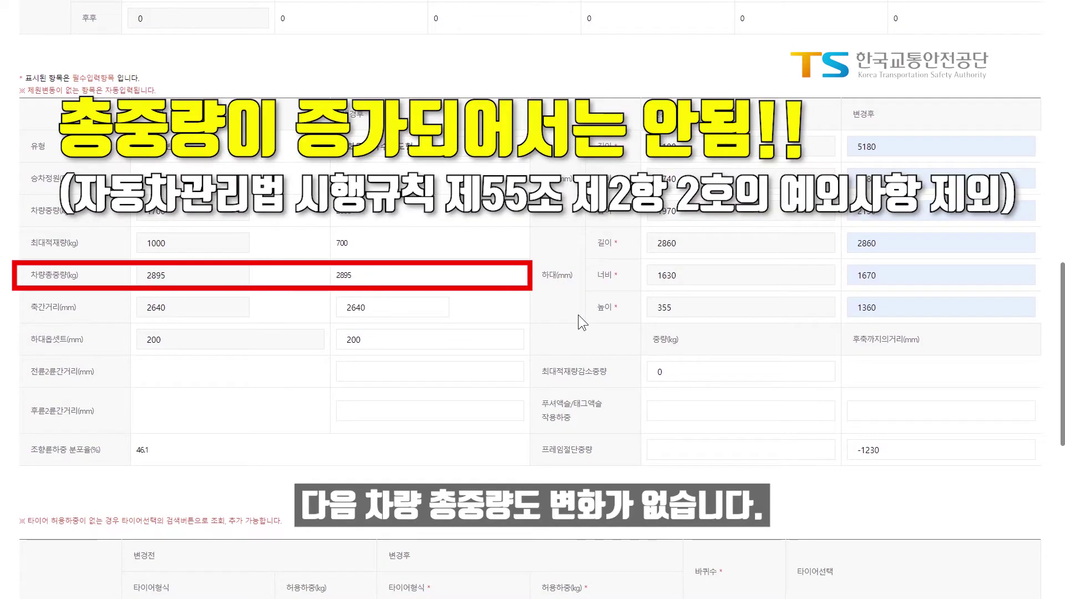
{"action": "scroll", "coordinate": [577, 315], "scroll_direction": "down", "scroll_amount": 1}
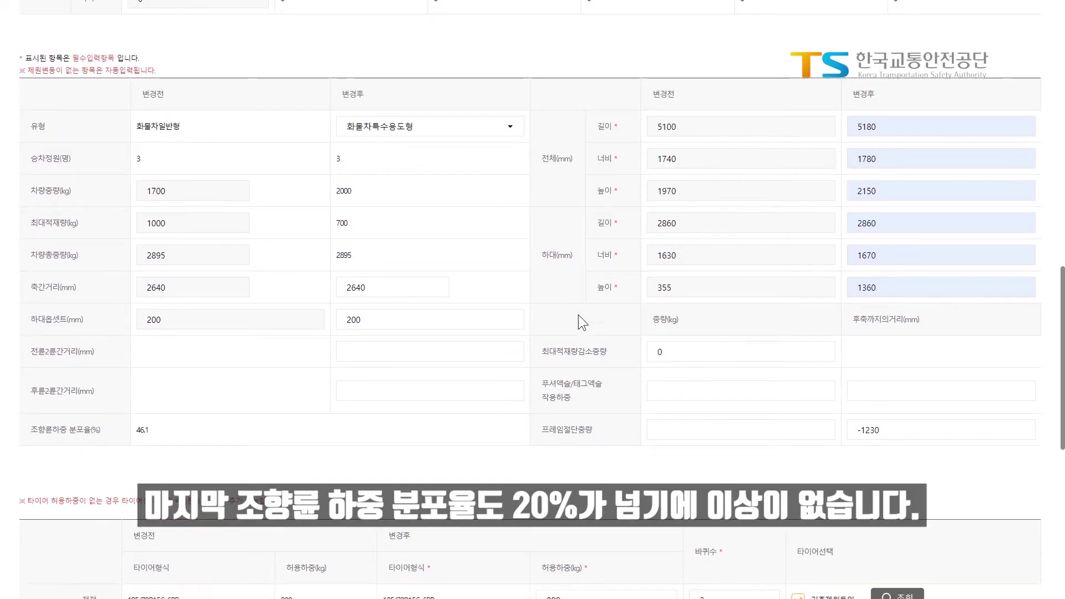
{"action": "scroll", "coordinate": [578, 314], "scroll_direction": "down", "scroll_amount": 3}
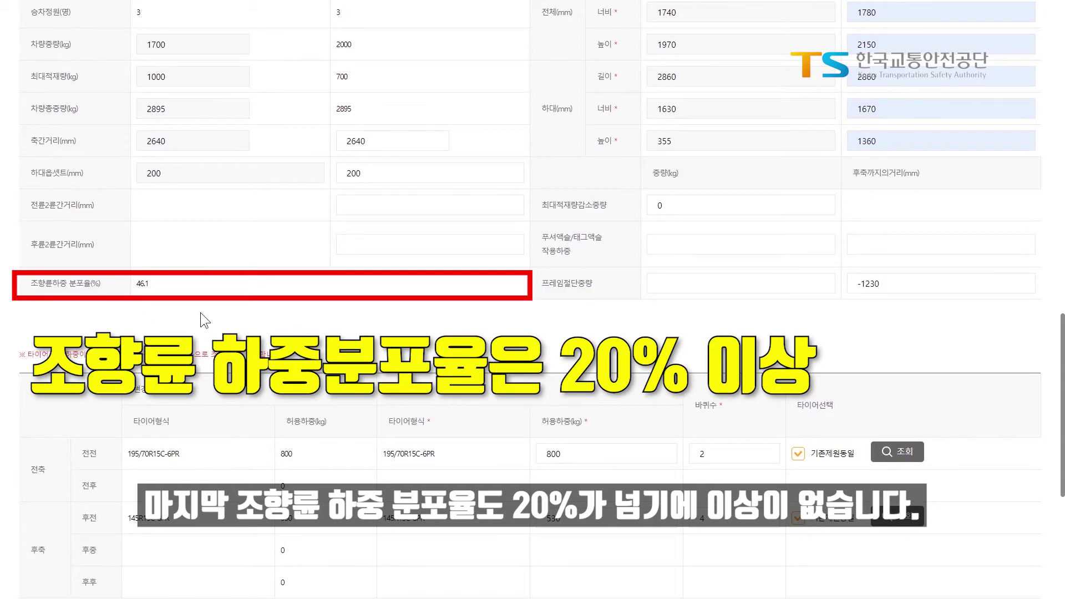
{"action": "scroll", "coordinate": [201, 312], "scroll_direction": "down", "scroll_amount": 6}
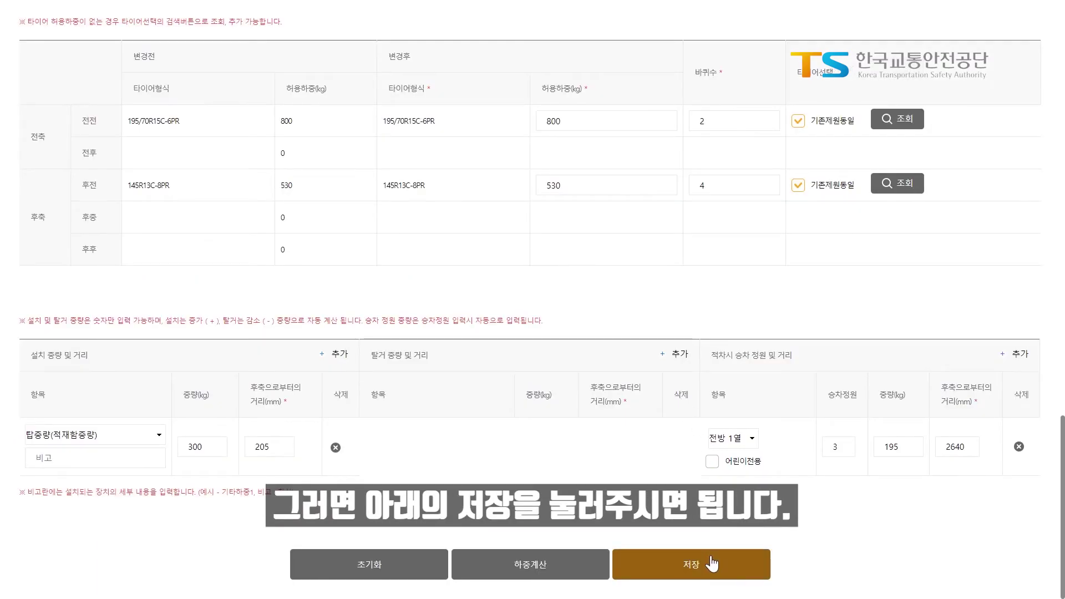
Save the load data and enter 원형 as the pre-tuning history in drawing selection
{"action": "left_click", "coordinate": [709, 555]}
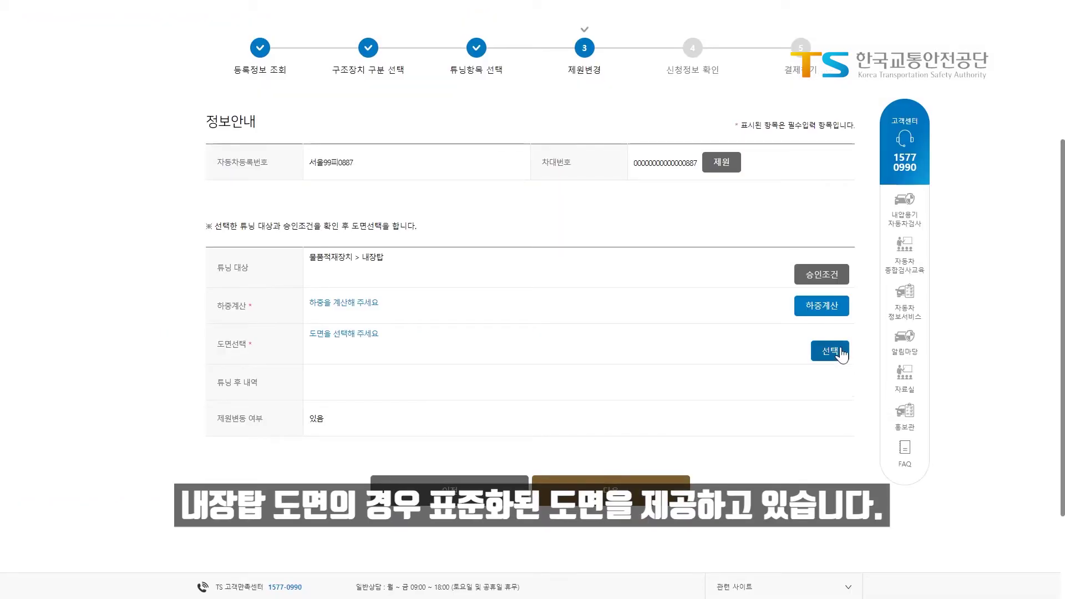
{"action": "left_click", "coordinate": [838, 350]}
{"action": "left_click_drag", "start_coordinate": [244, 9], "coordinate": [584, 21]}
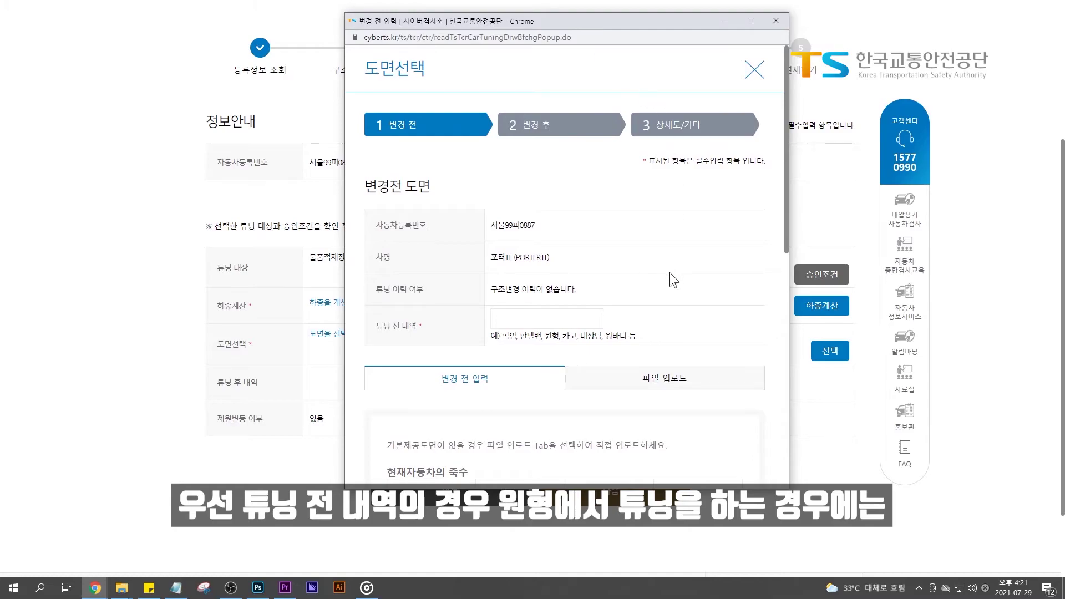
{"action": "left_click", "coordinate": [547, 318]}
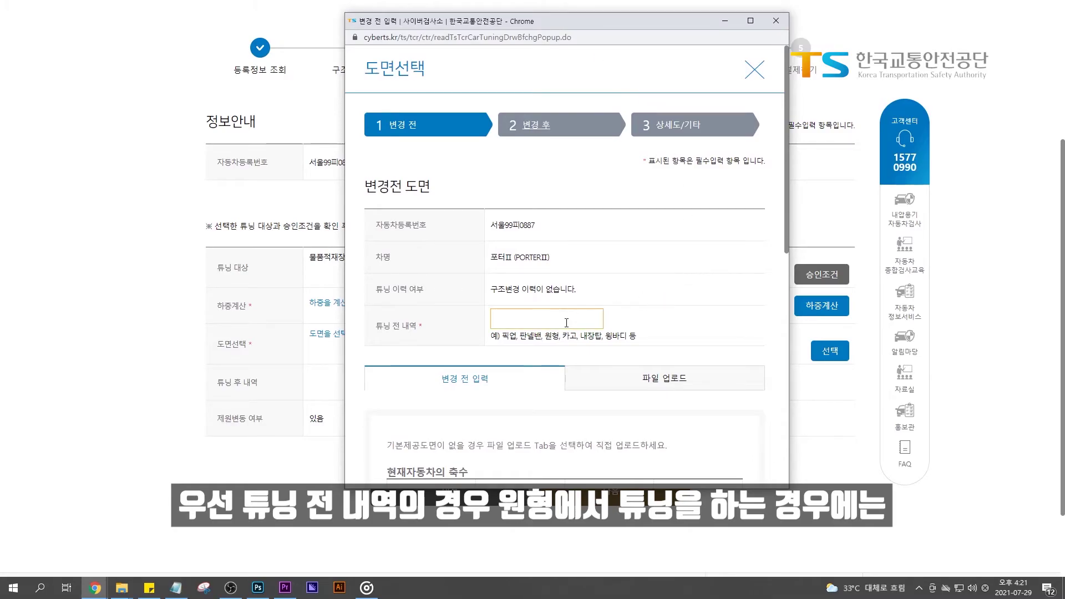
{"action": "type", "text": "원형"}
Apply and save the 2축(1*1) 일반형화물자동차 standard drawing as the before-tuning drawing
{"action": "left_click", "coordinate": [544, 345]}
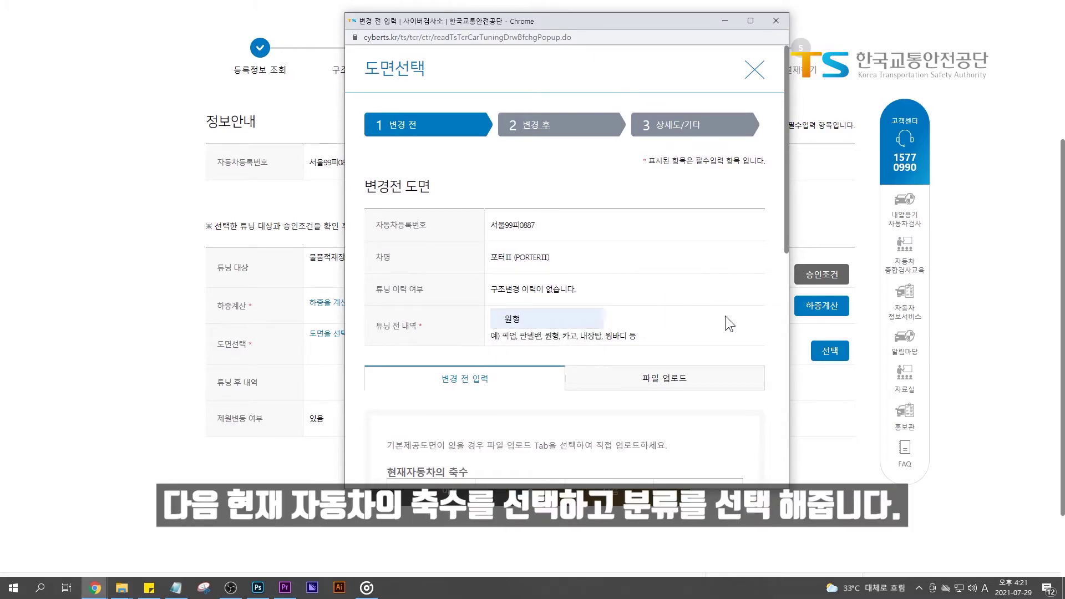
{"action": "scroll", "coordinate": [725, 321], "scroll_direction": "down", "scroll_amount": 6}
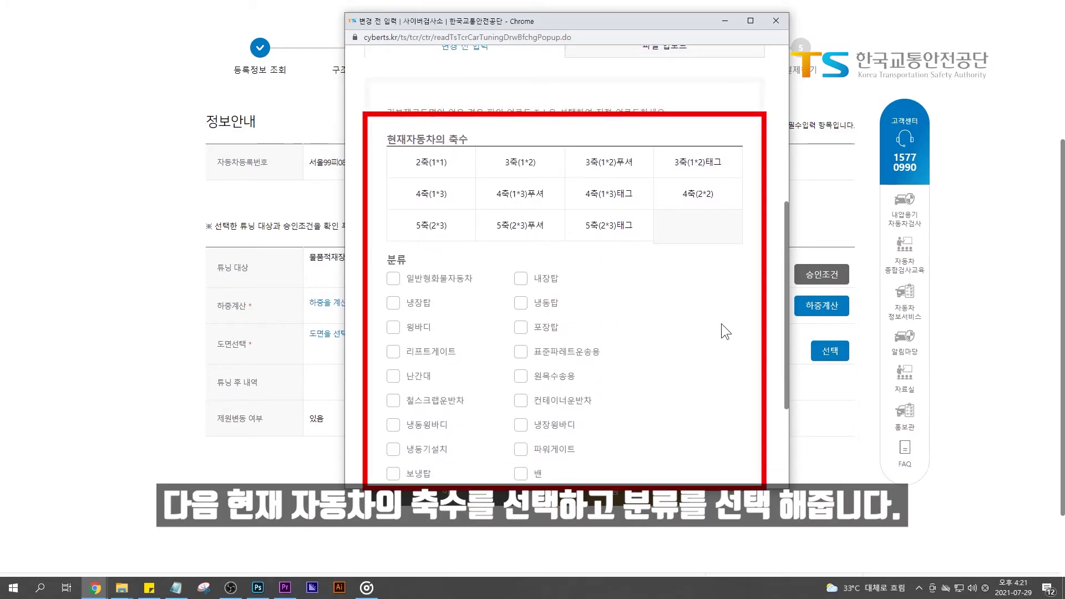
{"action": "left_click", "coordinate": [442, 170]}
{"action": "left_click", "coordinate": [450, 284]}
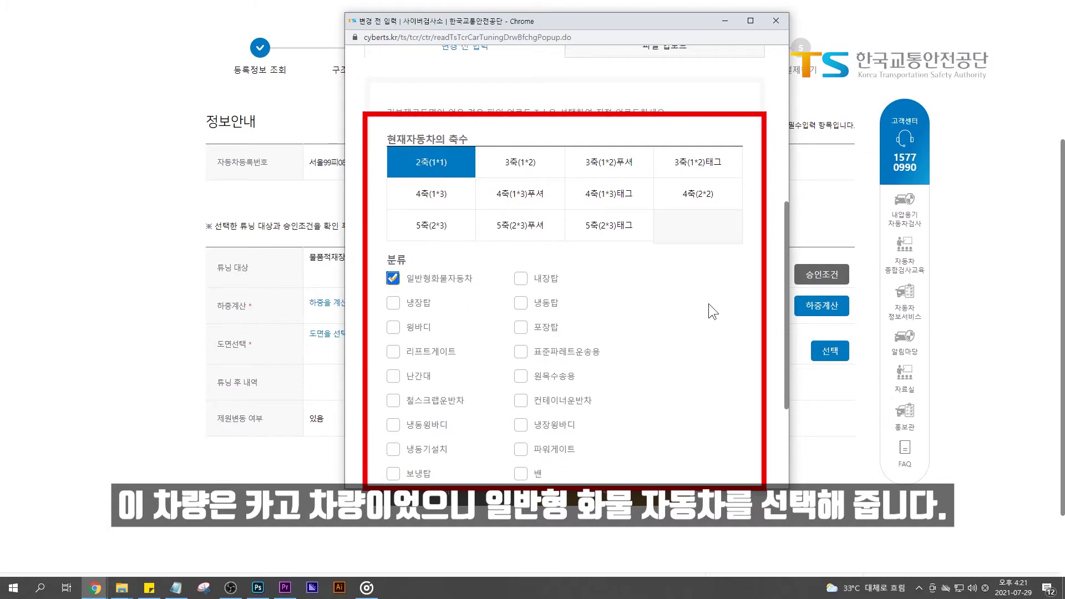
{"action": "scroll", "coordinate": [708, 306], "scroll_direction": "down", "scroll_amount": 3}
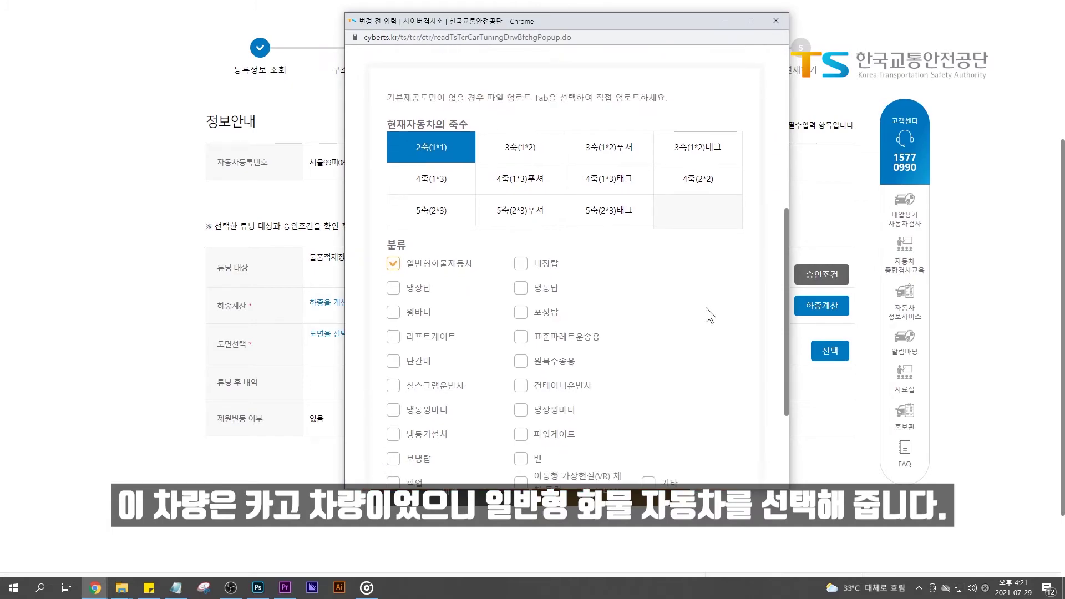
{"action": "left_click", "coordinate": [587, 365]}
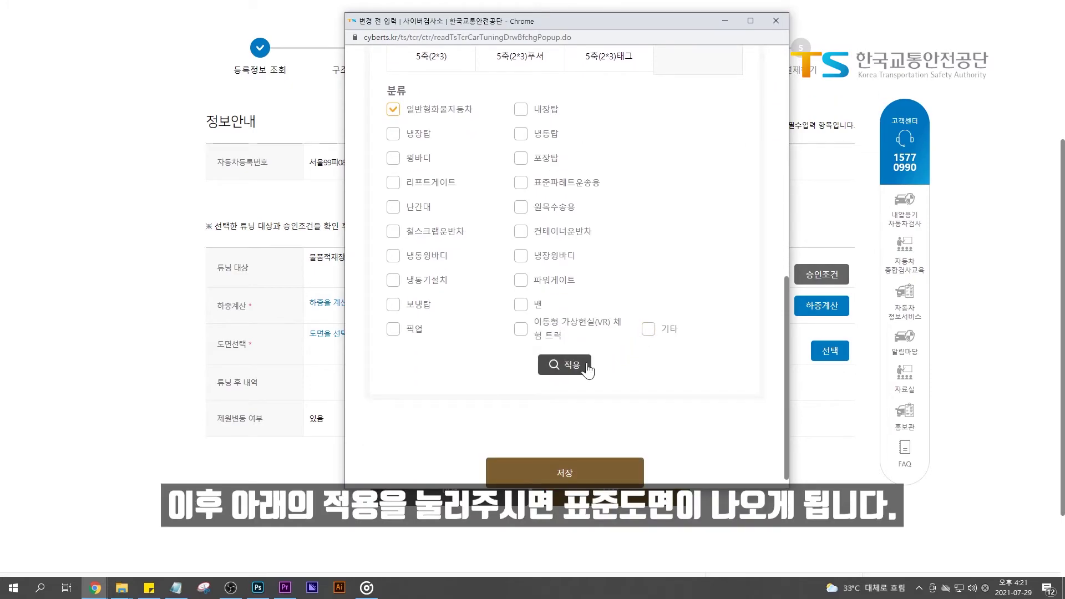
{"action": "scroll", "coordinate": [743, 301], "scroll_direction": "down", "scroll_amount": 1}
{"action": "scroll", "coordinate": [742, 310], "scroll_direction": "down", "scroll_amount": 5}
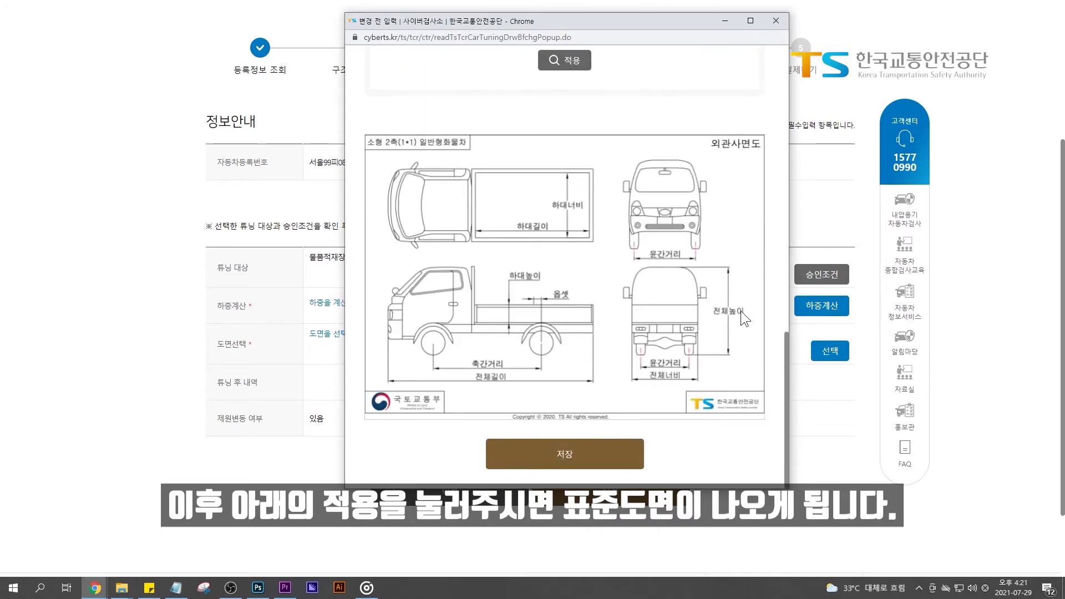
{"action": "left_click", "coordinate": [639, 446]}
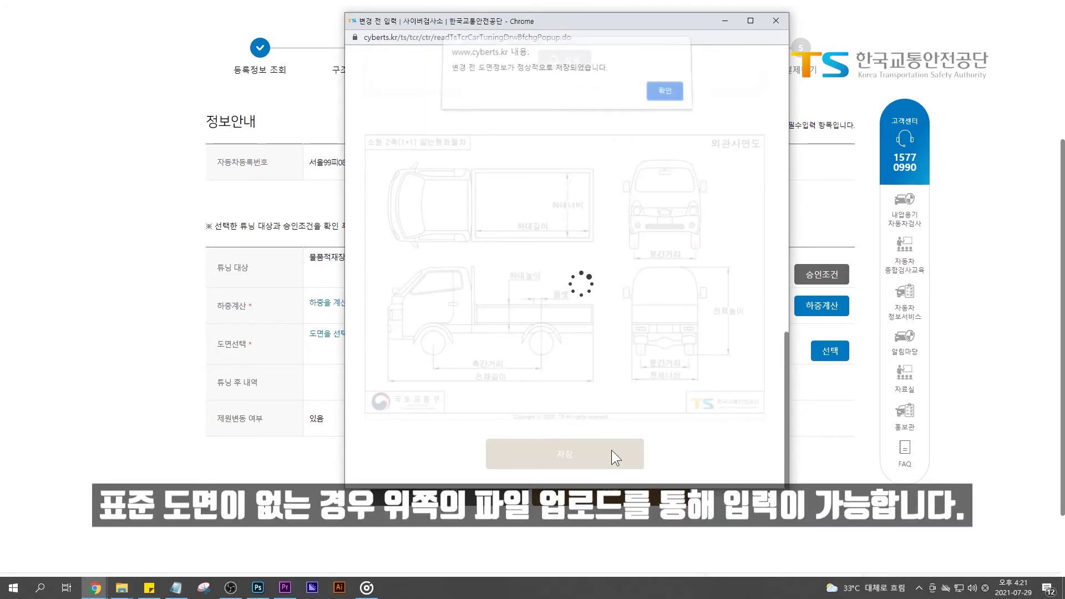
Apply and save the 내장탑 standard drawing as the after-tuning drawing
{"action": "left_click", "coordinate": [660, 94]}
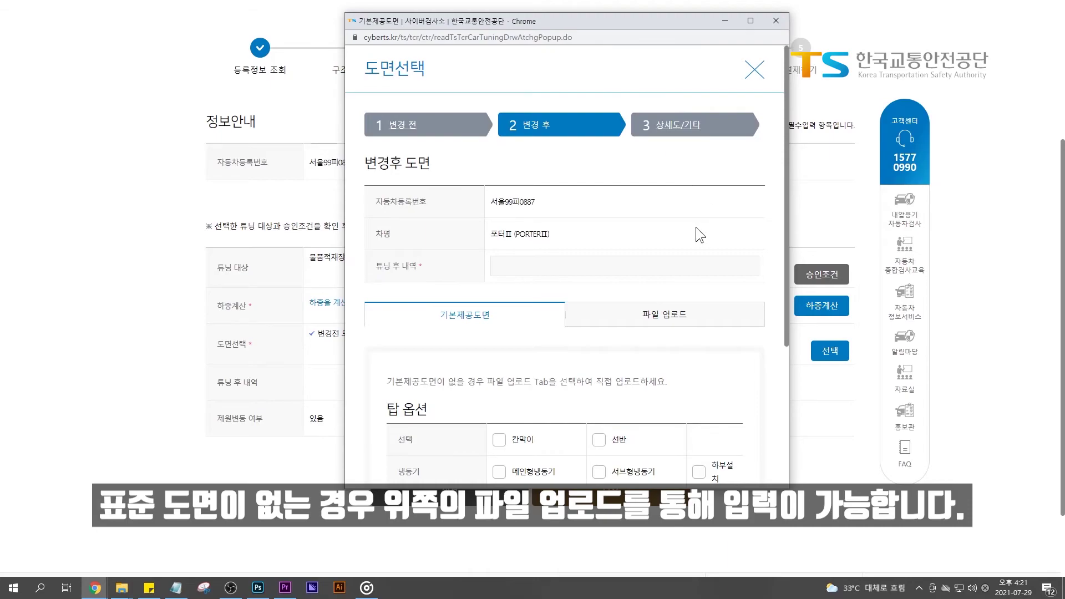
{"action": "scroll", "coordinate": [695, 221], "scroll_direction": "down", "scroll_amount": 1}
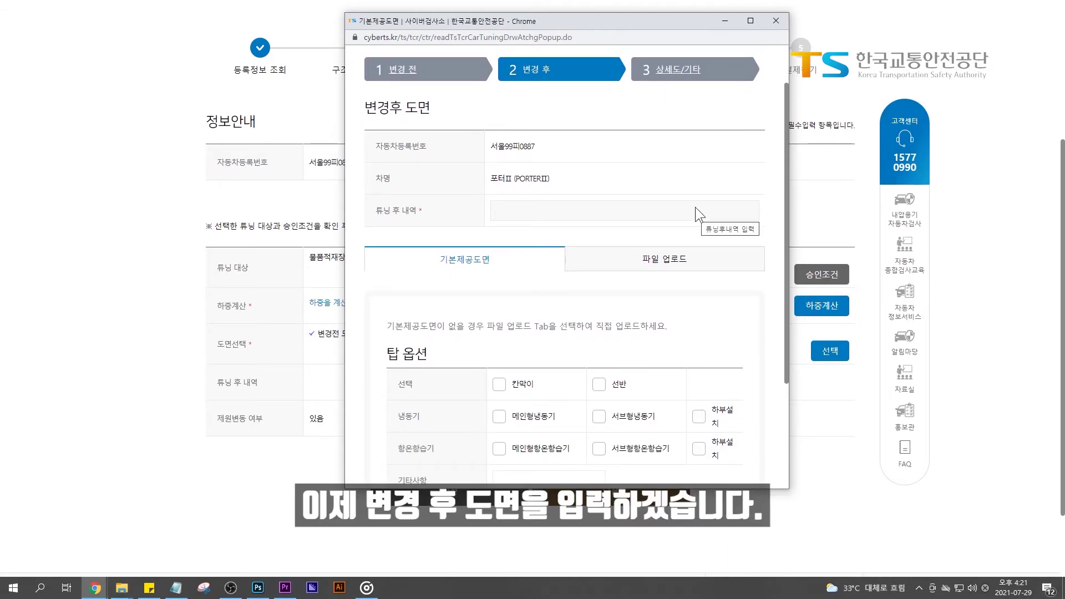
{"action": "scroll", "coordinate": [687, 207], "scroll_direction": "down", "scroll_amount": 3}
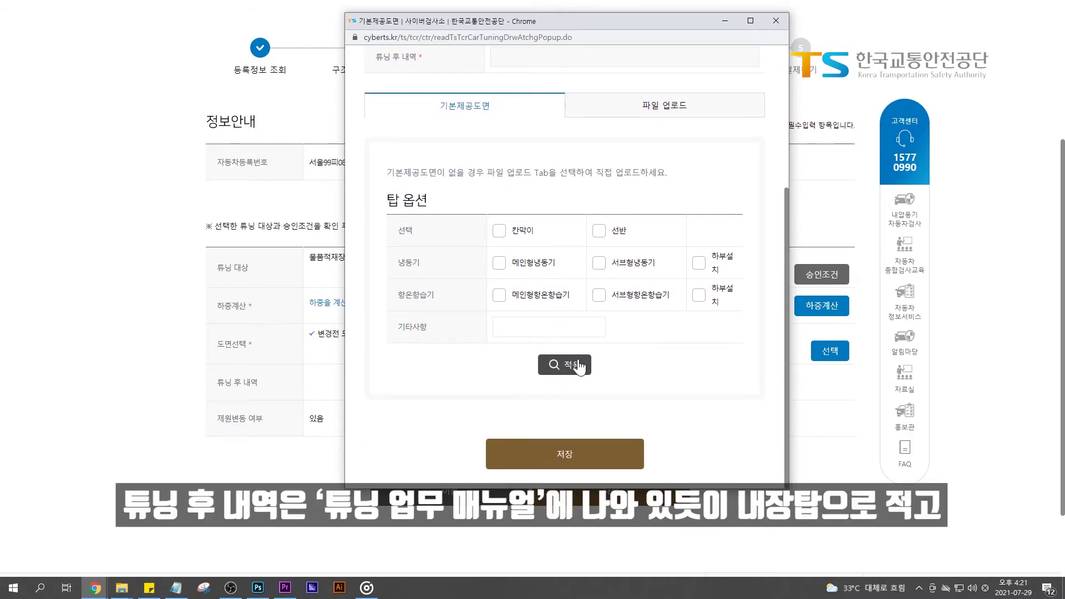
{"action": "left_click", "coordinate": [576, 365]}
{"action": "scroll", "coordinate": [638, 376], "scroll_direction": "down", "scroll_amount": 5}
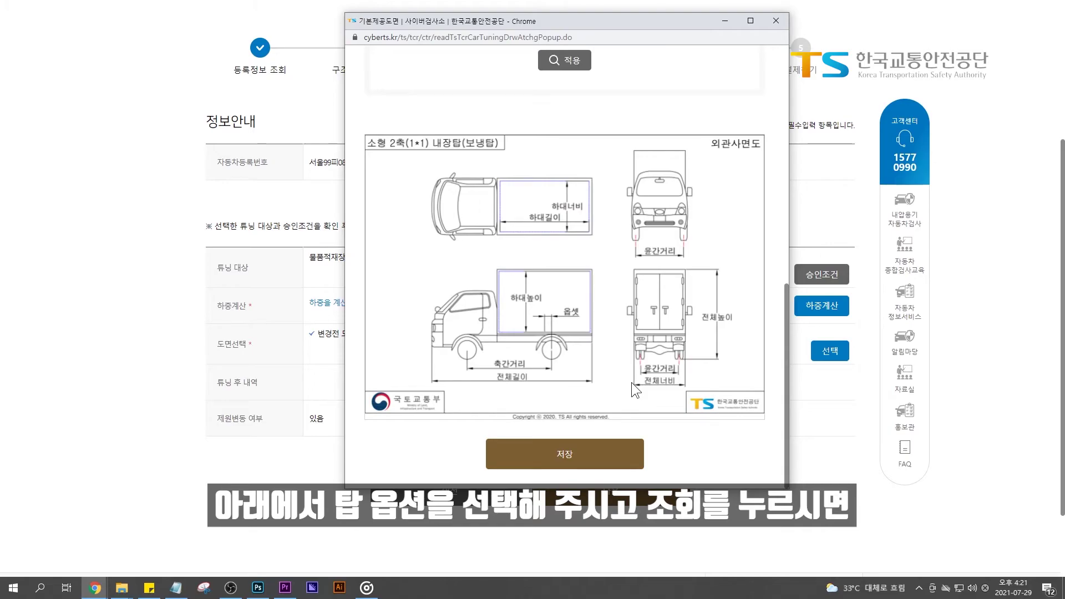
{"action": "left_click", "coordinate": [598, 453]}
{"action": "left_click", "coordinate": [669, 98]}
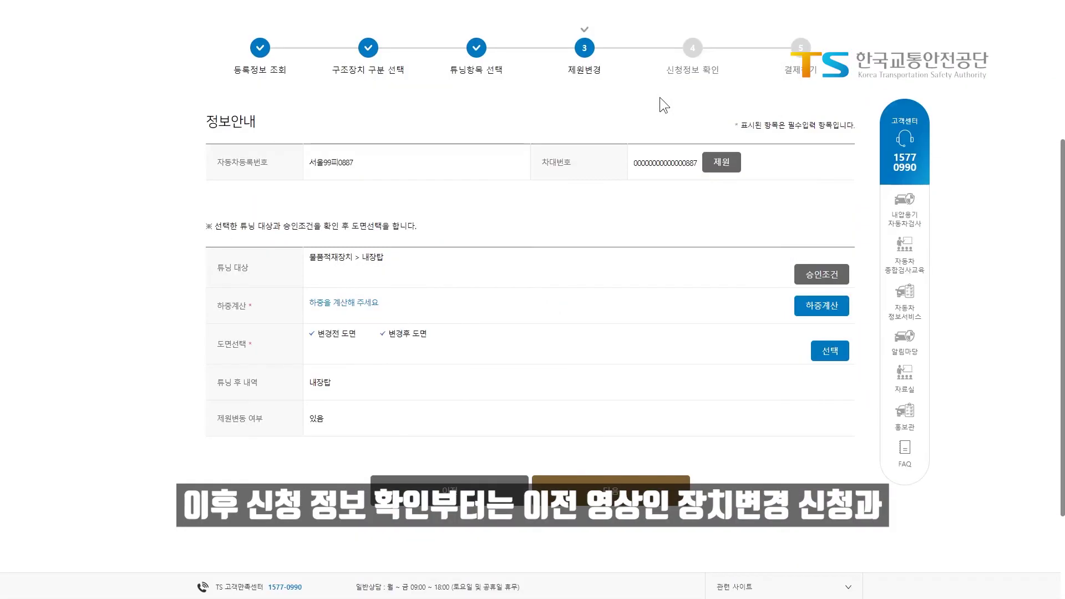
Proceed past the 제원변경 step to the next application stage
{"action": "left_click", "coordinate": [595, 482]}
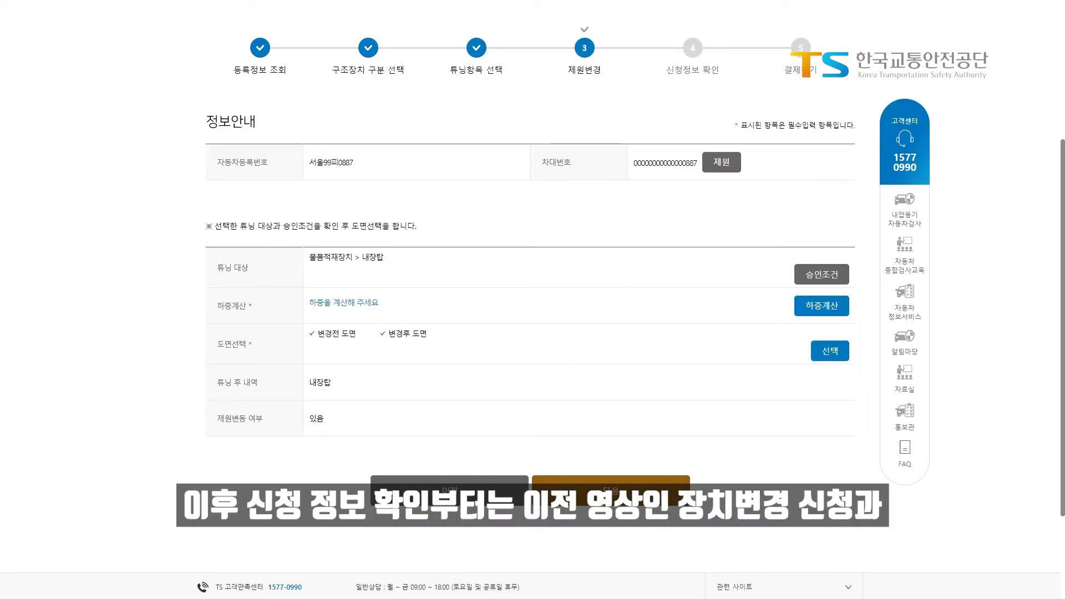